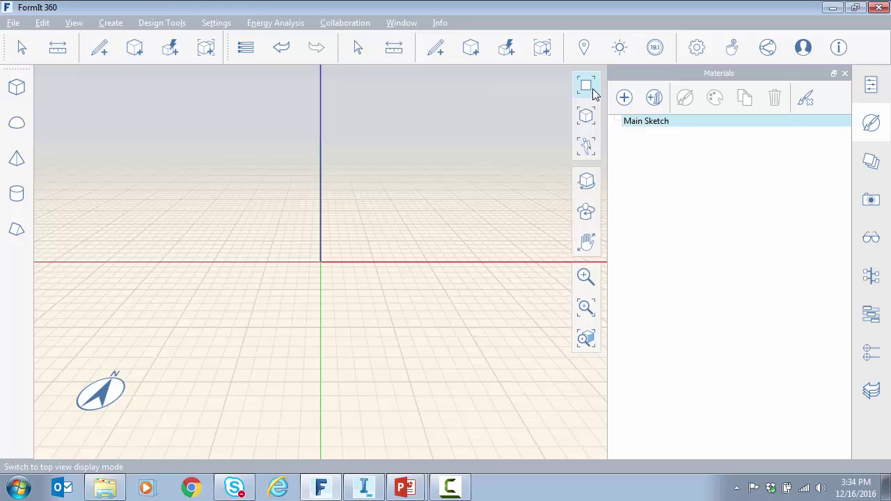
- Switch the empty sketch to the flat top-down plan view
click(589, 89)
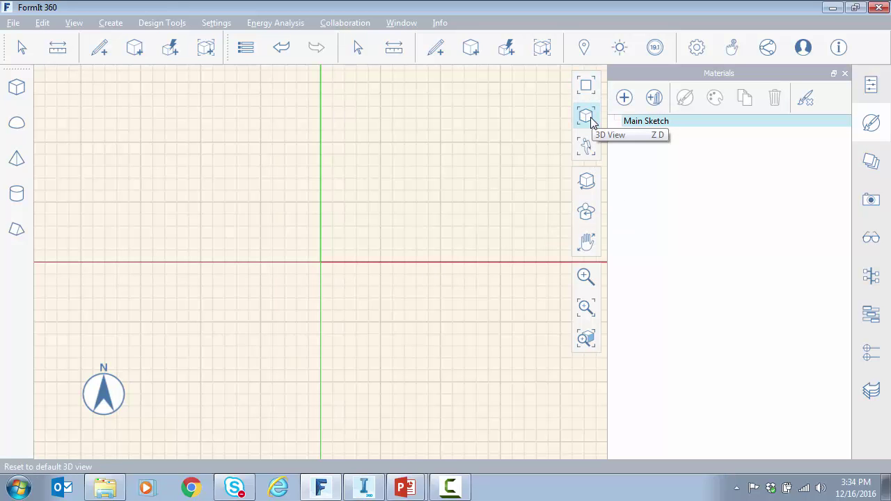
click(586, 117)
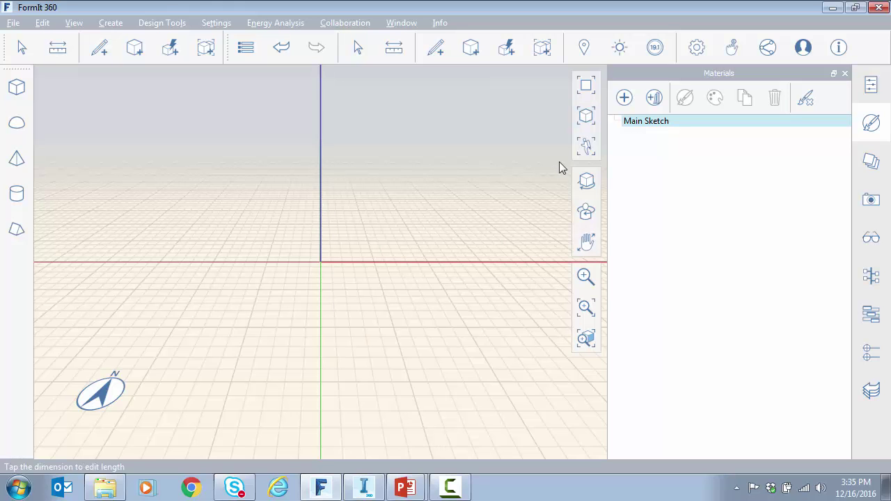
click(586, 87)
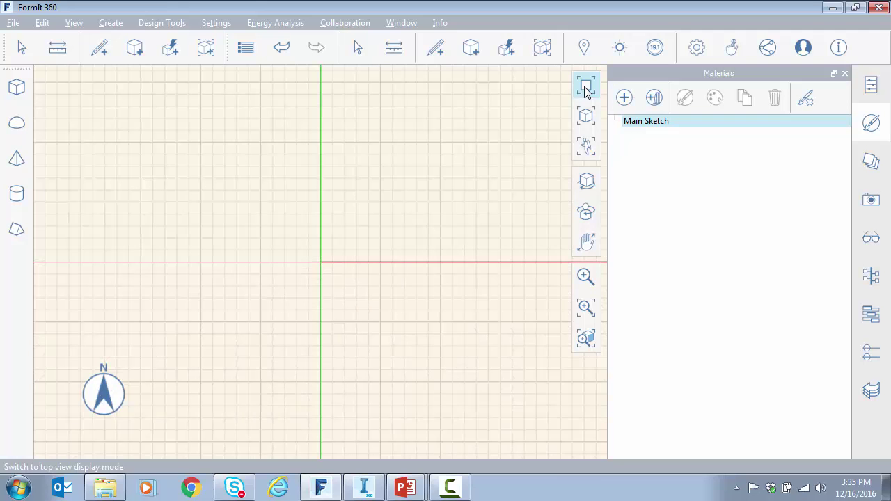
- Review the toolbar and panel toggle list, then browse the Sketch tools flyout
click(402, 23)
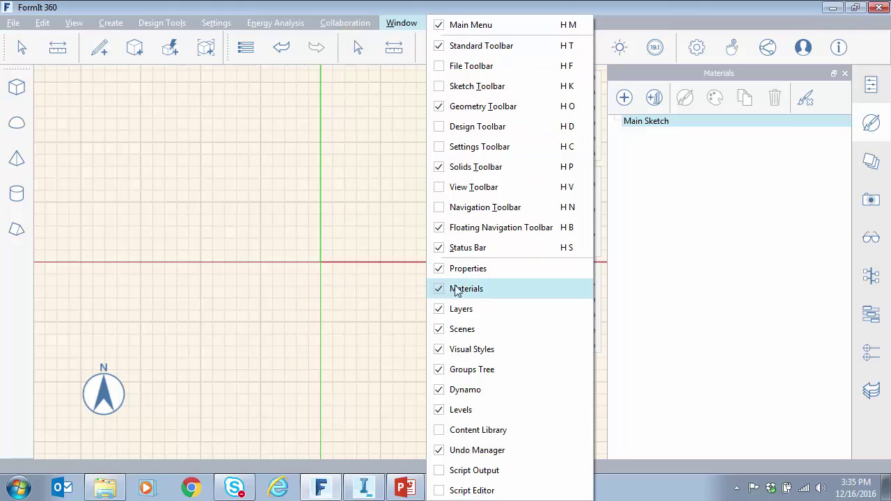
click(416, 18)
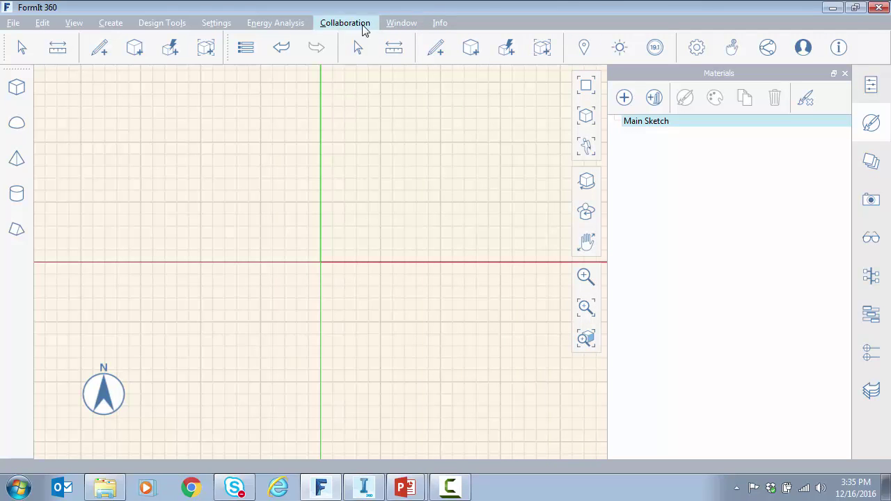
mouse_move(110, 54)
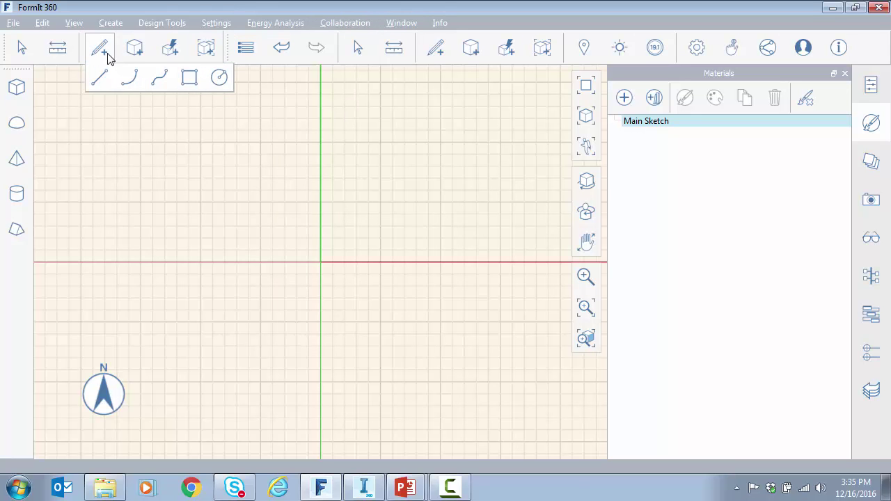
mouse_move(137, 56)
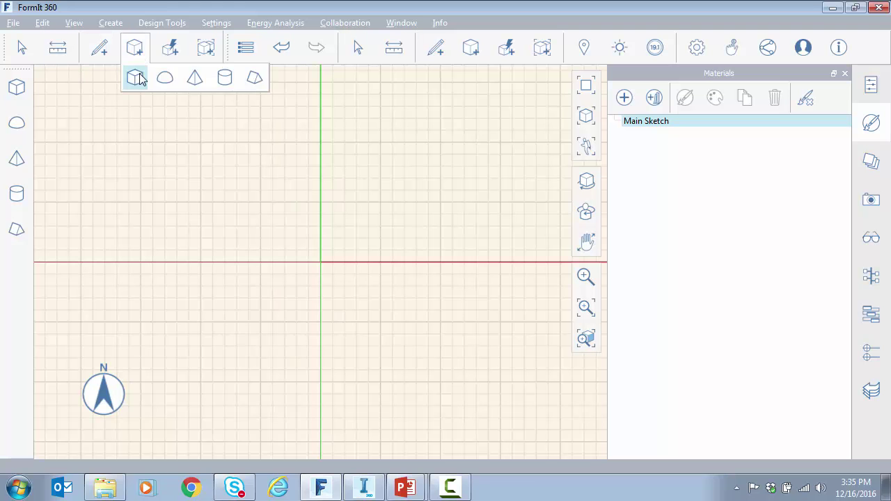
mouse_move(172, 55)
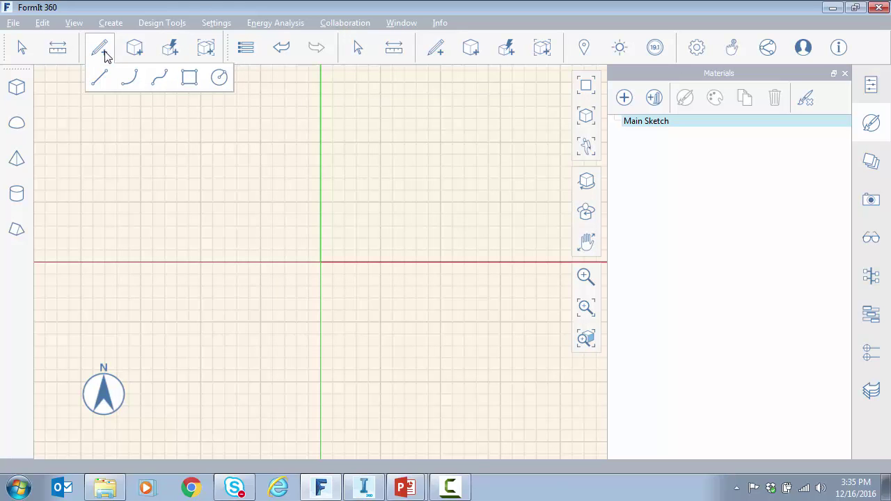
- Draw a 20' by 6" rectangle from the origin along the X axis
click(188, 79)
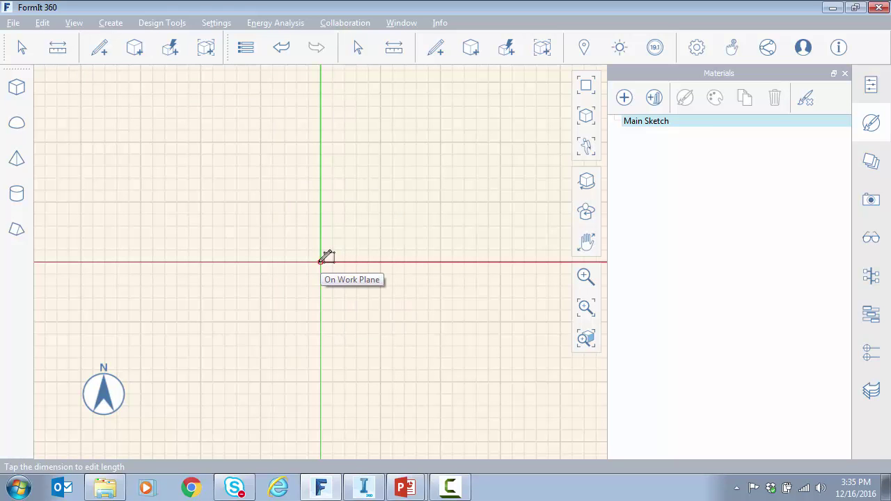
click(321, 262)
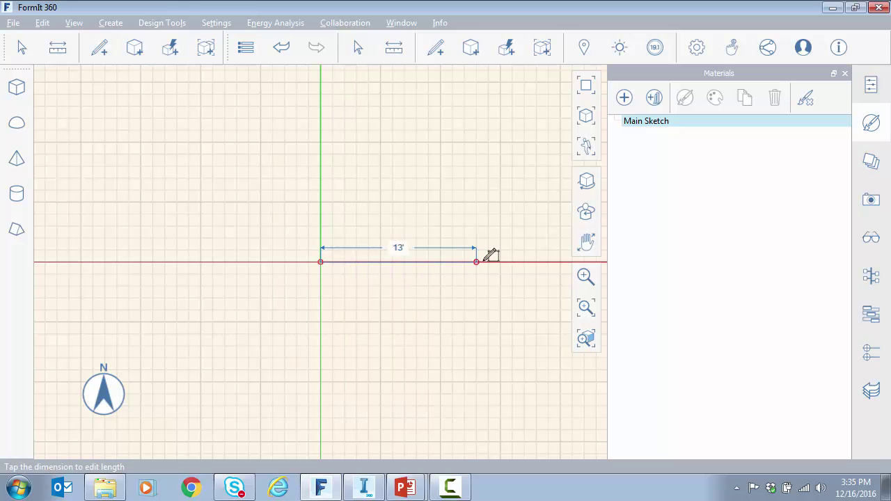
scroll(478, 280, down, 1)
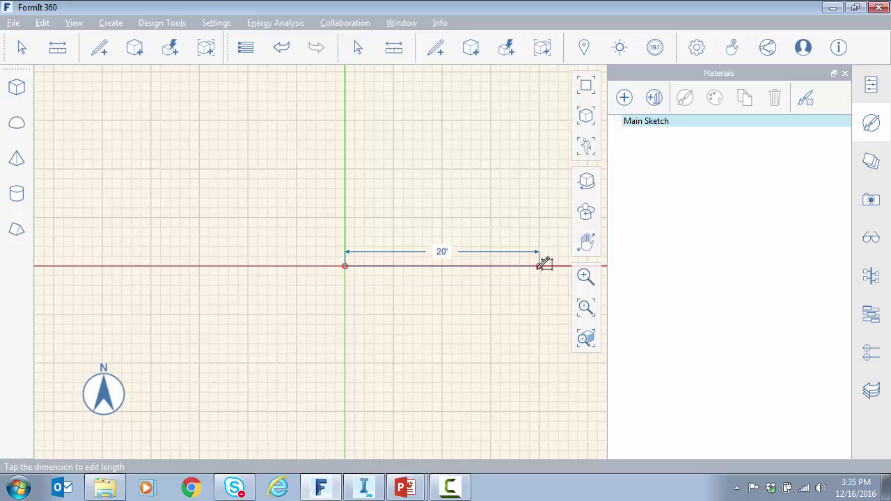
scroll(537, 266, up, 1)
middle_drag(544, 264, 452, 272)
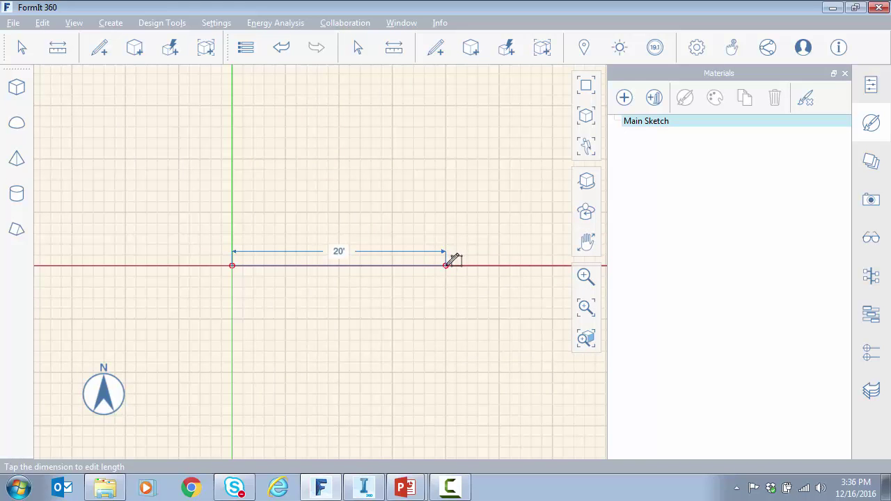
click(449, 261)
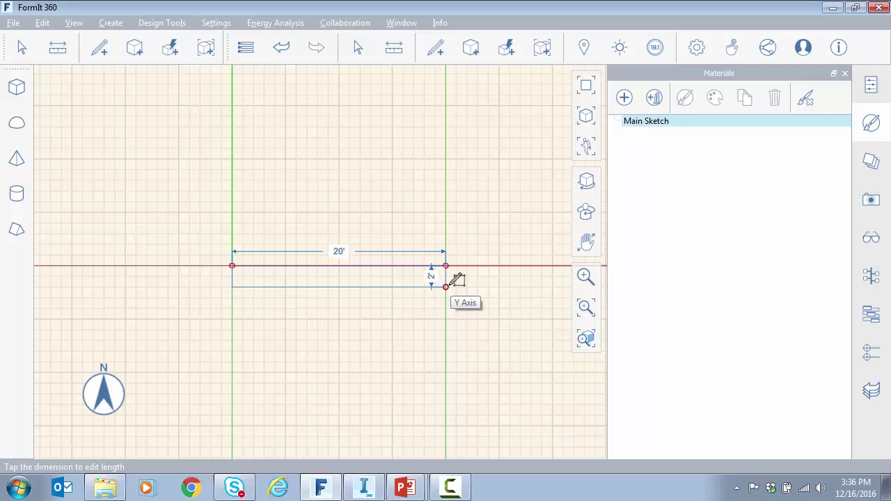
click(450, 286)
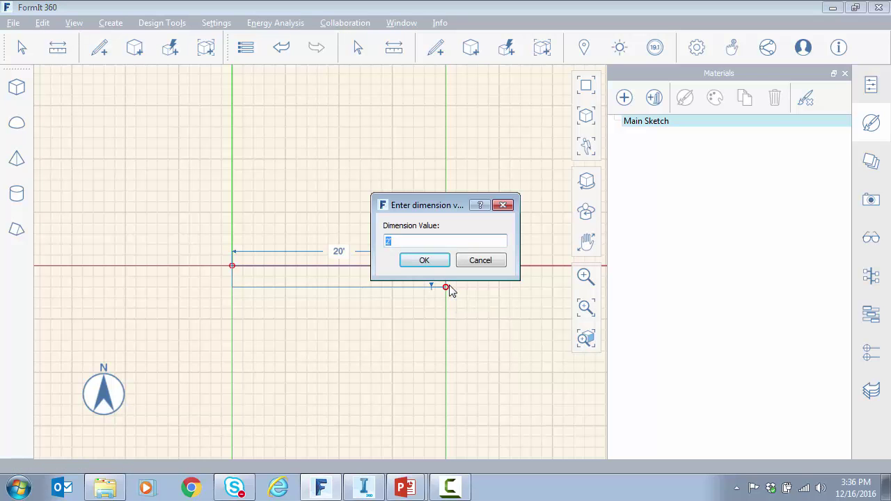
text(6')
click(425, 260)
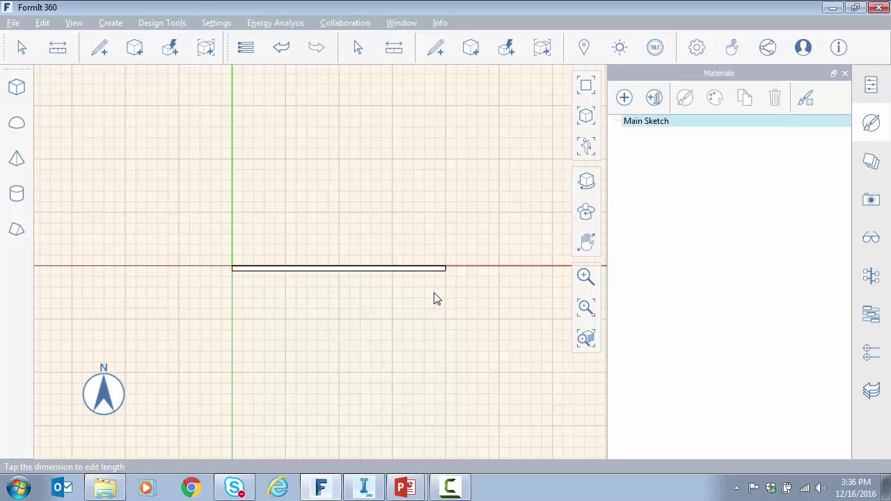
- Switch to 3D perspective, orbit around the flat 20' strip, and select its face
click(586, 116)
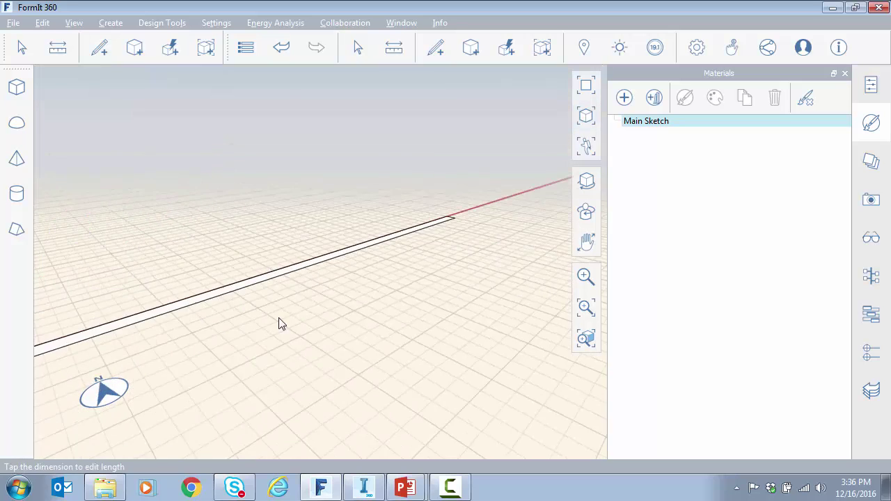
mouse_move(295, 318)
middle_down()
mouse_move(470, 294)
mouse_move(383, 314)
middle_up()
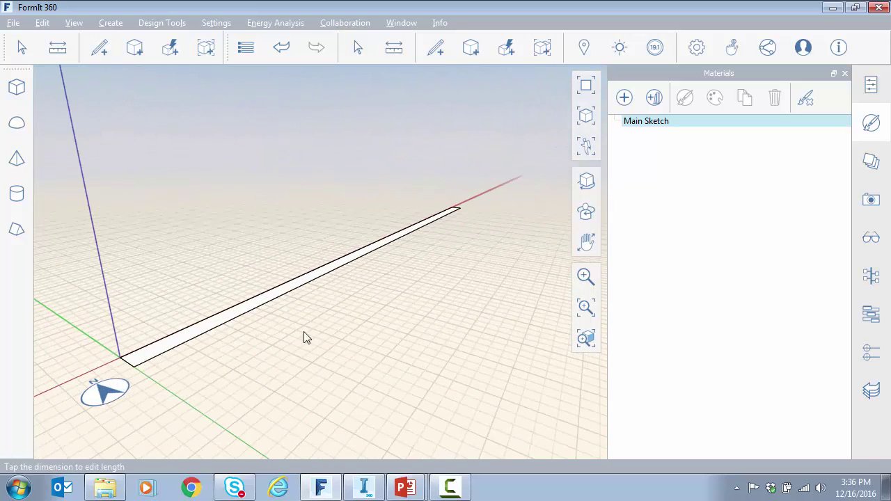
mouse_move(304, 339)
middle_down()
mouse_move(383, 299)
mouse_move(418, 292)
mouse_move(362, 368)
mouse_move(322, 338)
middle_up()
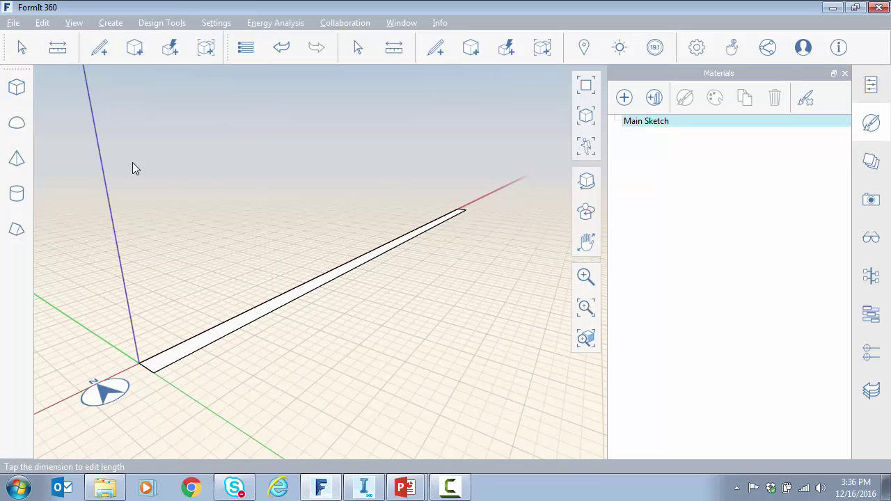
mouse_move(136, 168)
middle_down()
mouse_move(178, 181)
mouse_move(189, 202)
mouse_move(223, 200)
mouse_move(211, 282)
middle_up()
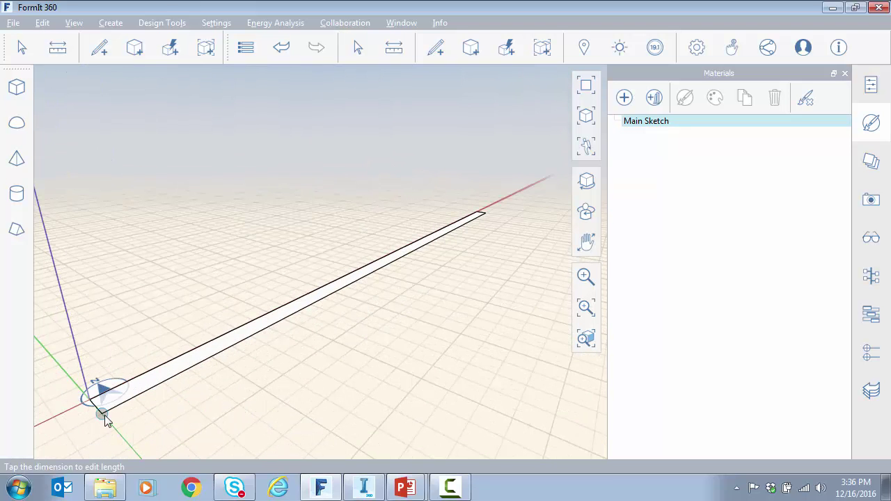
click(169, 383)
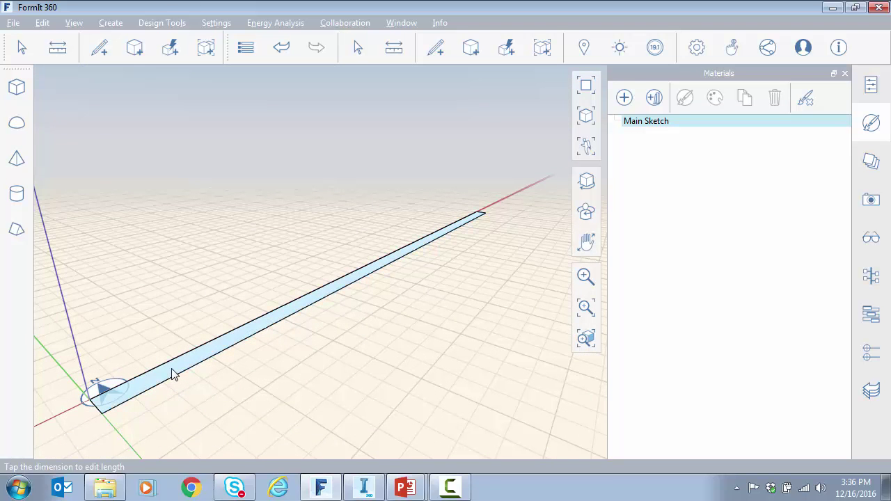
mouse_move(245, 380)
middle_down()
mouse_move(306, 367)
mouse_move(223, 386)
middle_up()
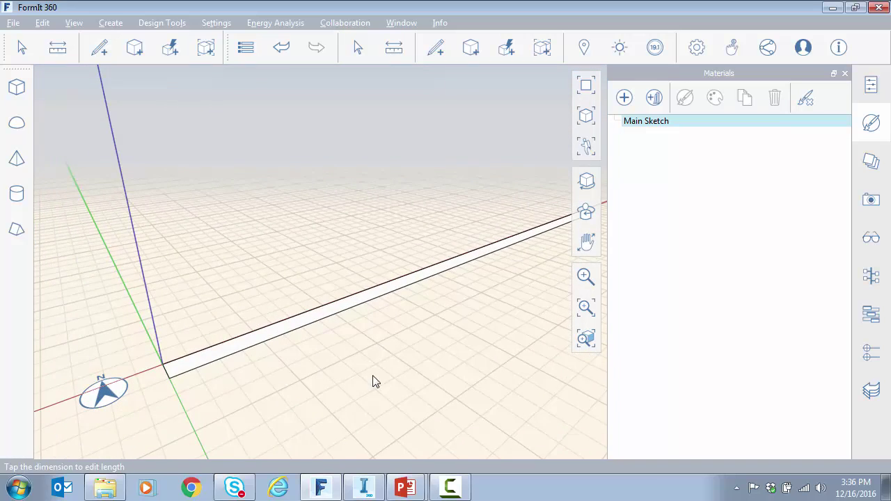
click(372, 311)
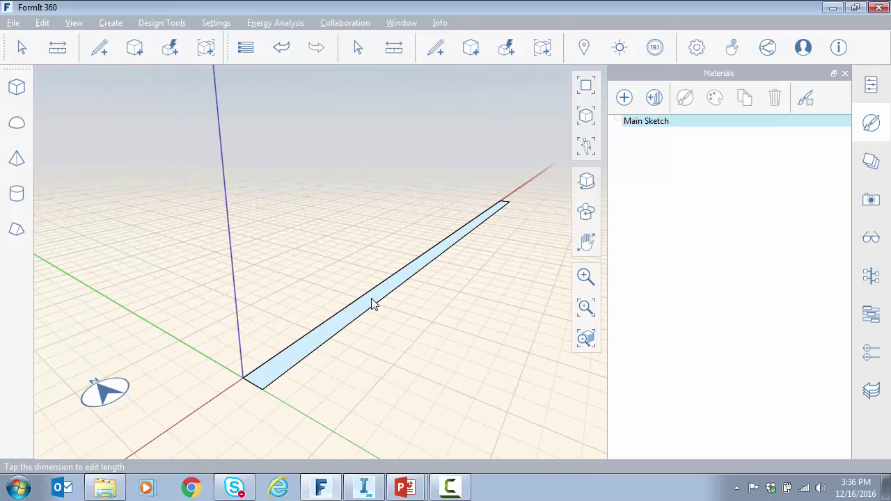
- Push/pull the rectangle face upward to an exact height of 6'
click(372, 305)
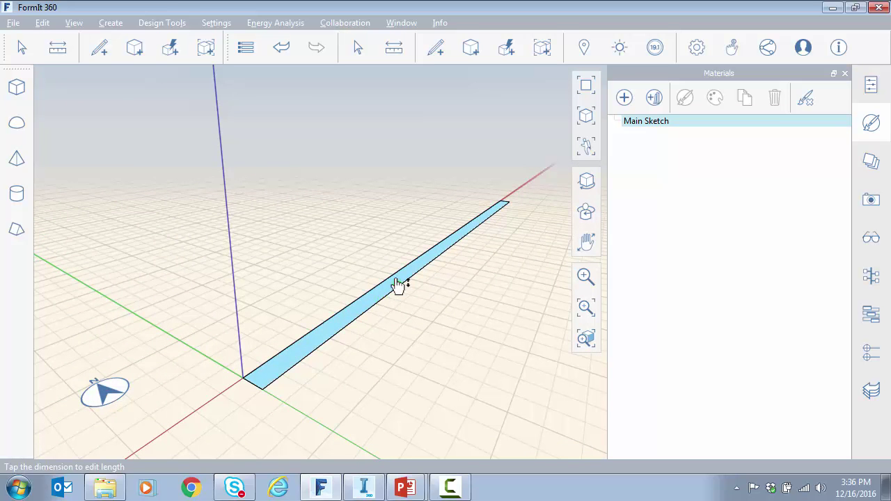
scroll(393, 284, up, 2)
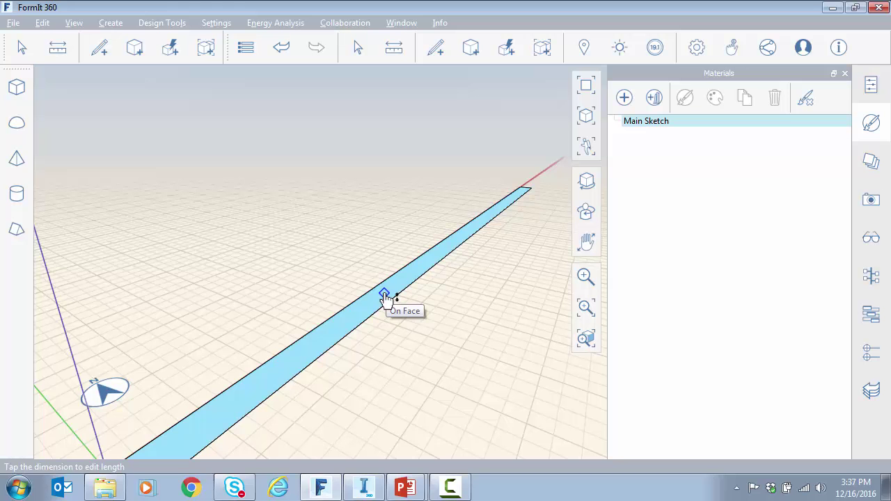
drag(386, 297, 382, 146)
key(Tab)
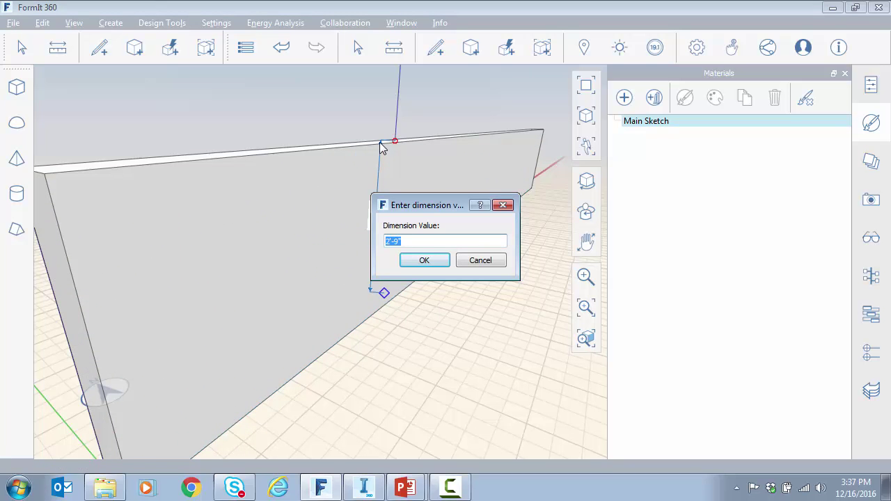
text(6)
click(426, 261)
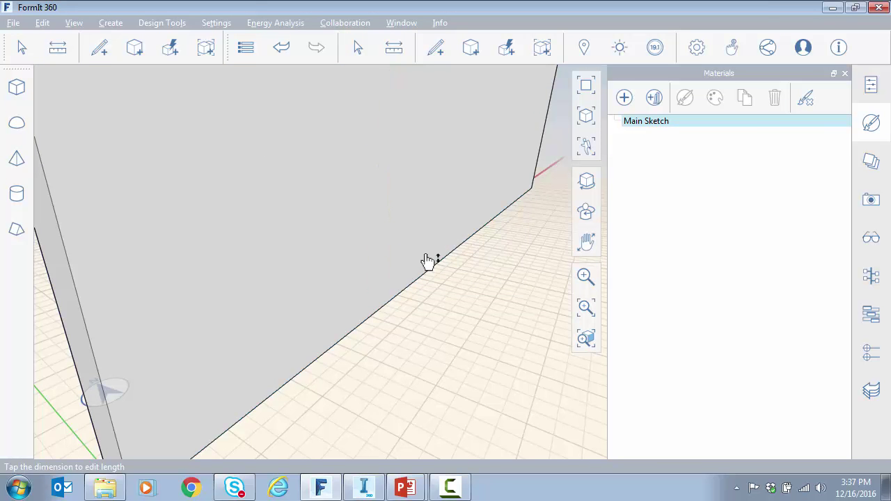
scroll(426, 254, down, 5)
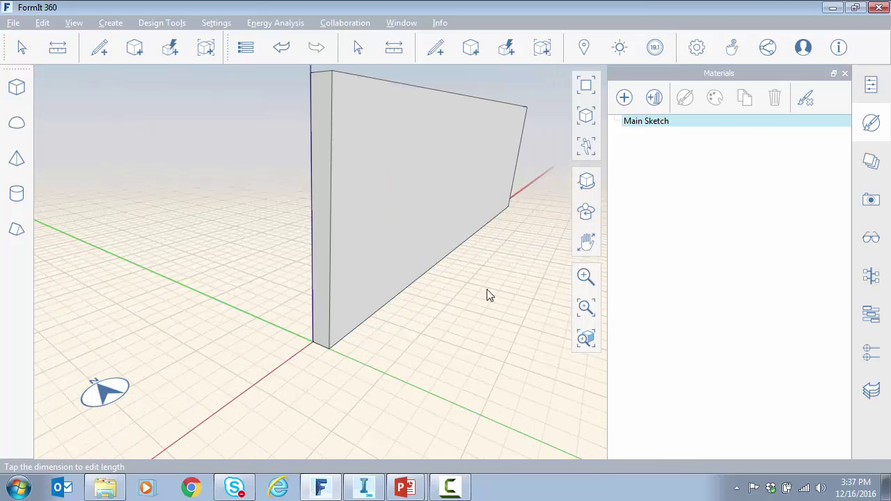
- Reset to the default 3D view and orbit until the wall faces the camera squarely
middle_drag(481, 299, 408, 284)
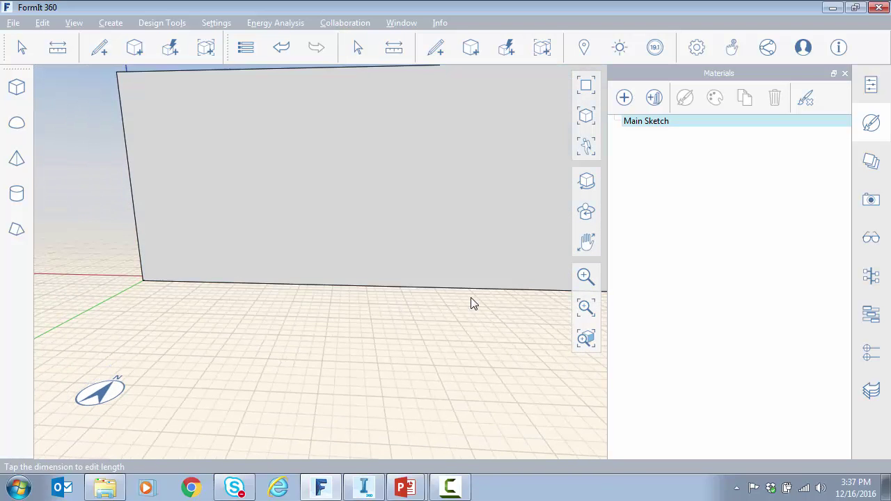
scroll(411, 337, down, 2)
middle_drag(392, 355, 272, 333)
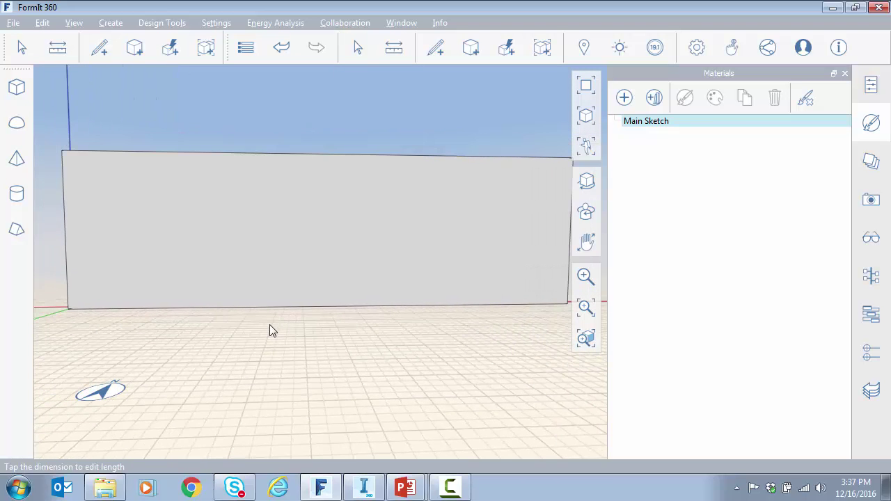
click(585, 117)
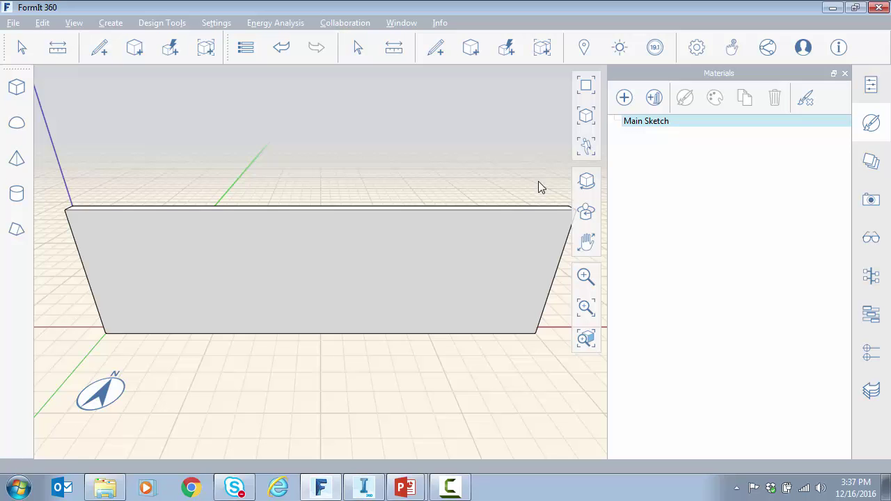
middle_drag(331, 390, 335, 338)
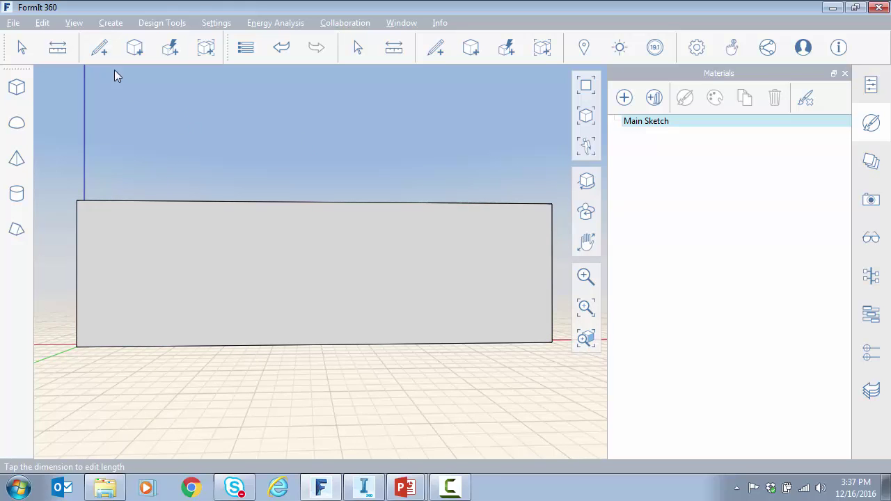
mouse_move(99, 49)
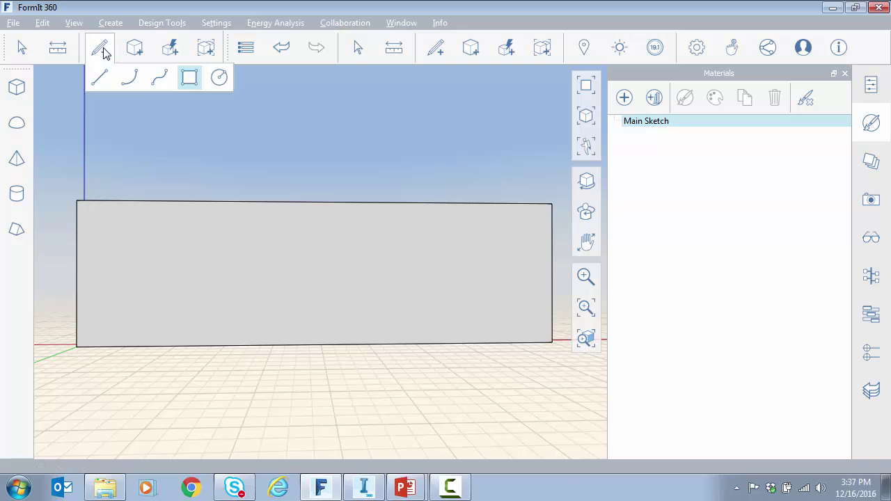
- Draw a spline across the wall face through three crests alternating with level troughs
click(160, 78)
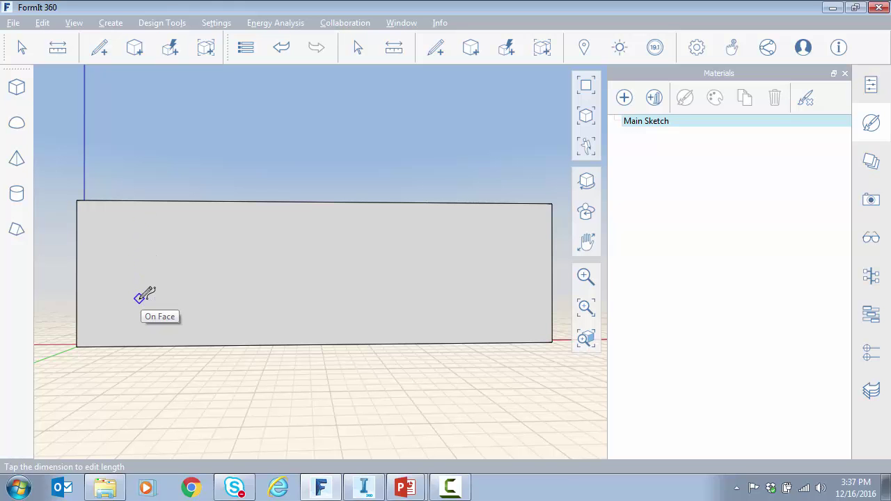
click(140, 298)
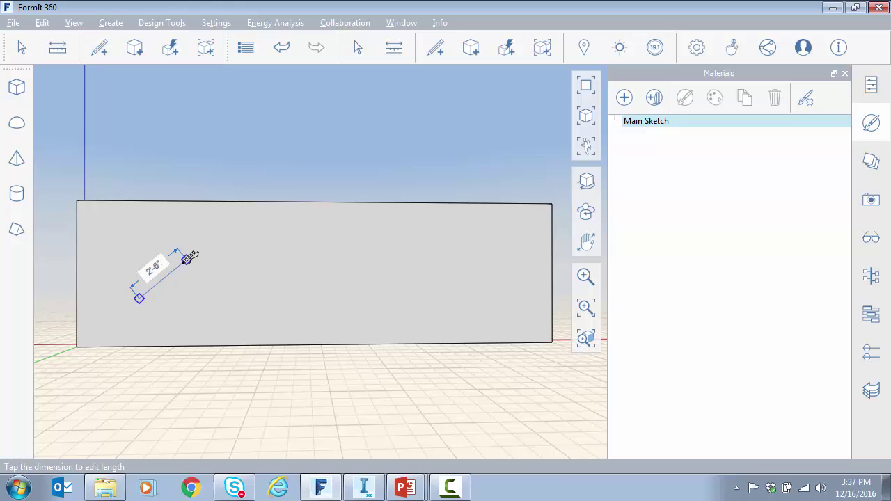
click(186, 258)
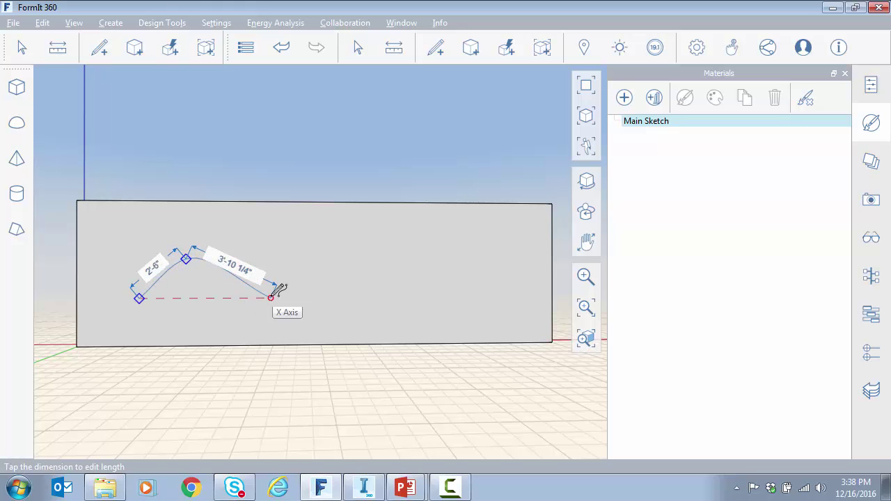
click(271, 298)
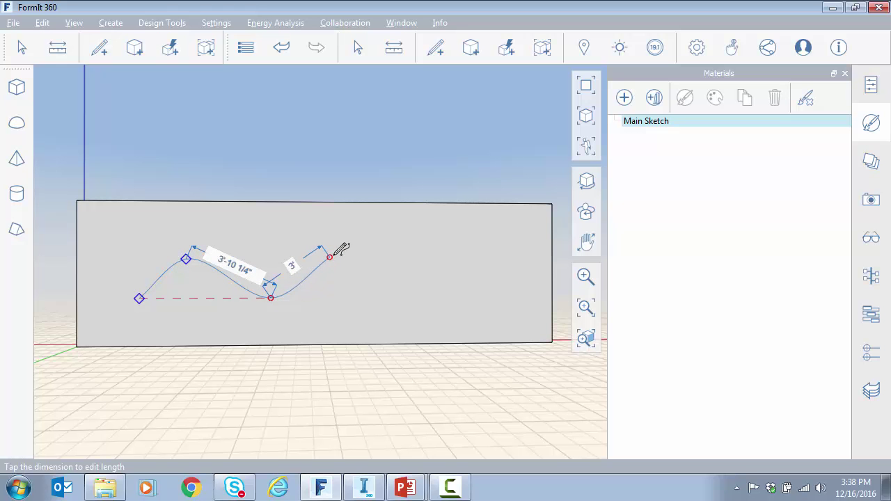
click(330, 257)
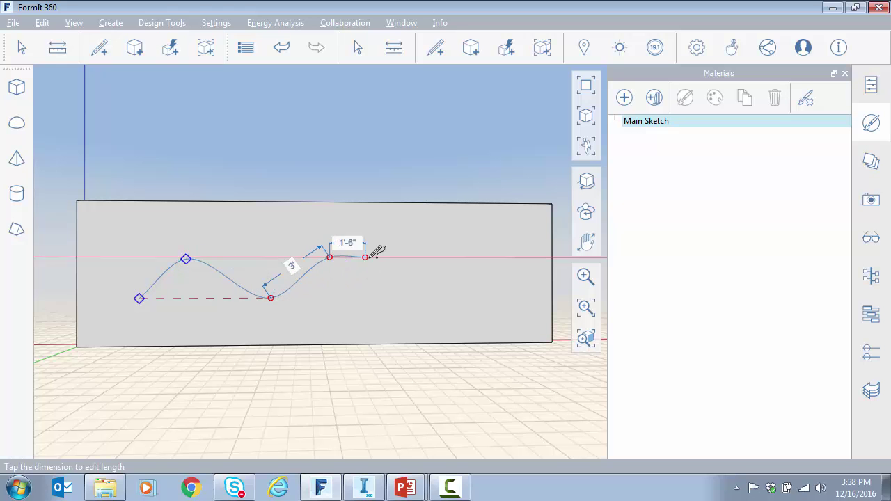
click(426, 296)
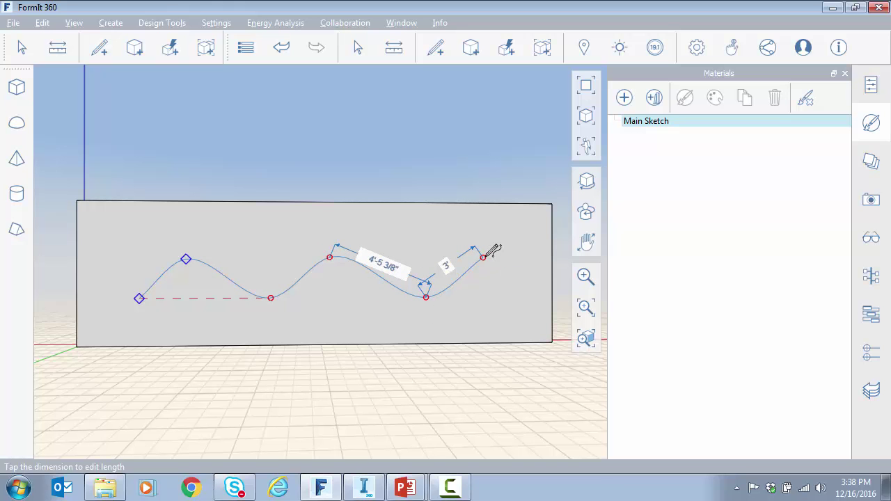
click(484, 258)
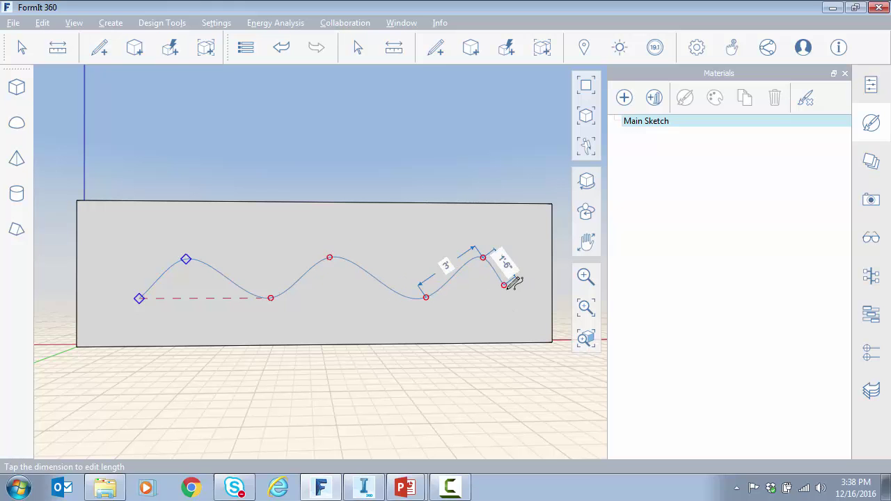
key(Escape)
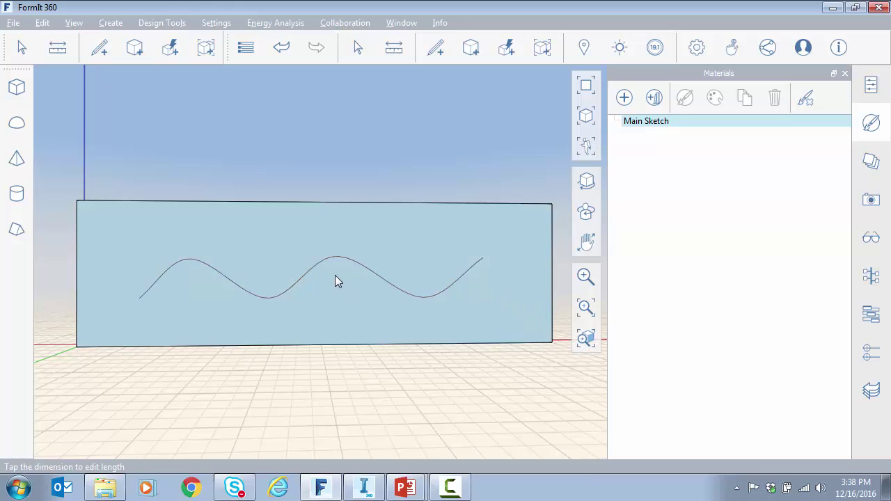
- Offset the wavy spline by 4" to outline a wavy band on the wall
click(334, 257)
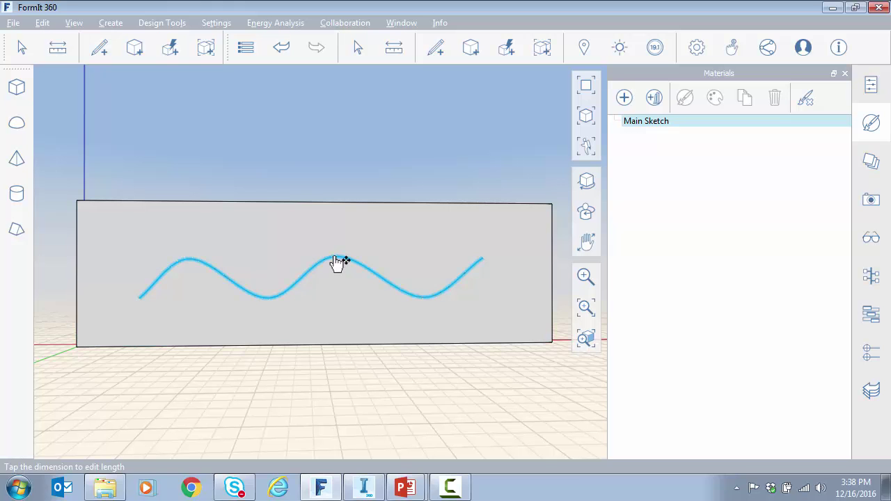
right_click(336, 263)
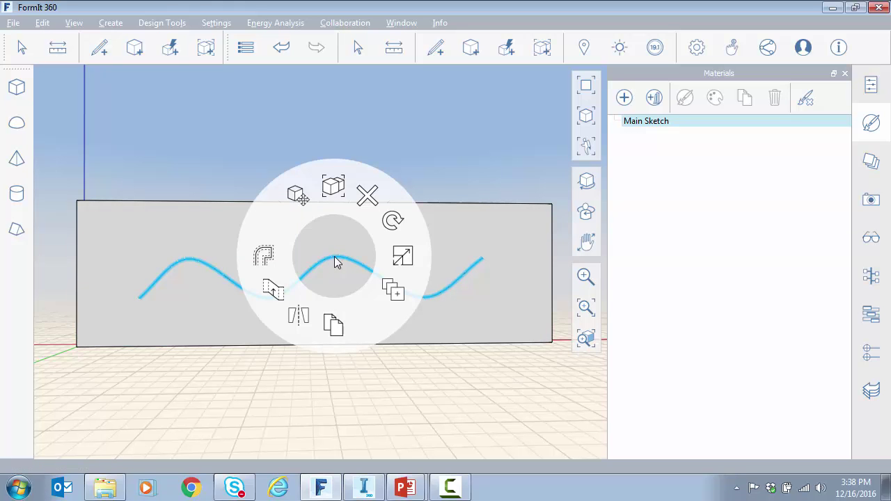
click(263, 258)
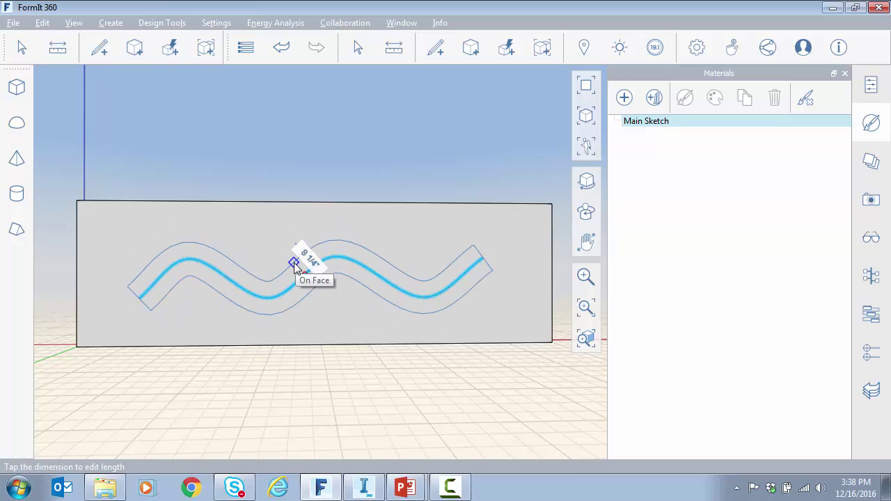
click(294, 262)
text(4)
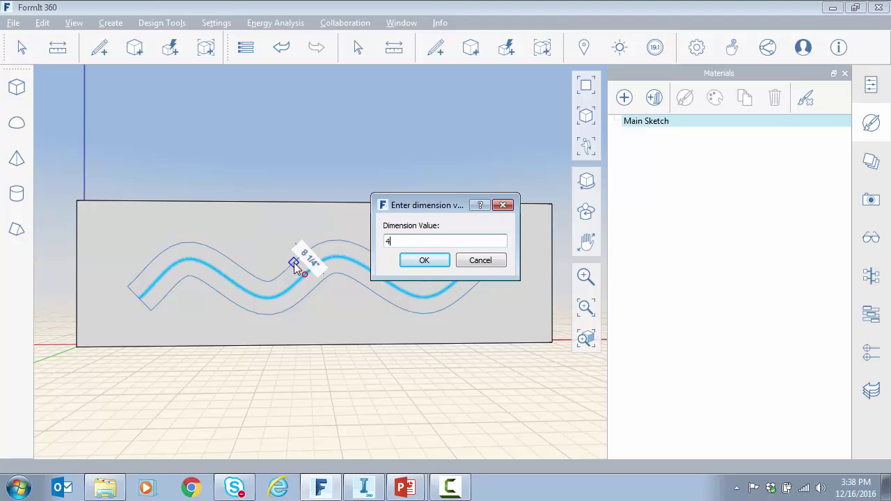
text(")
click(422, 260)
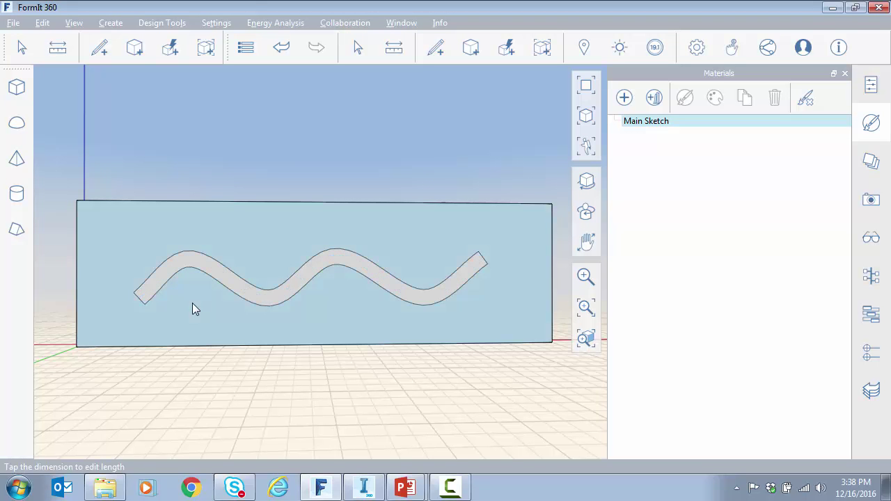
- Push/pull the 4" wavy band face to give it depth, then inspect from an angle
middle_drag(193, 308, 314, 333)
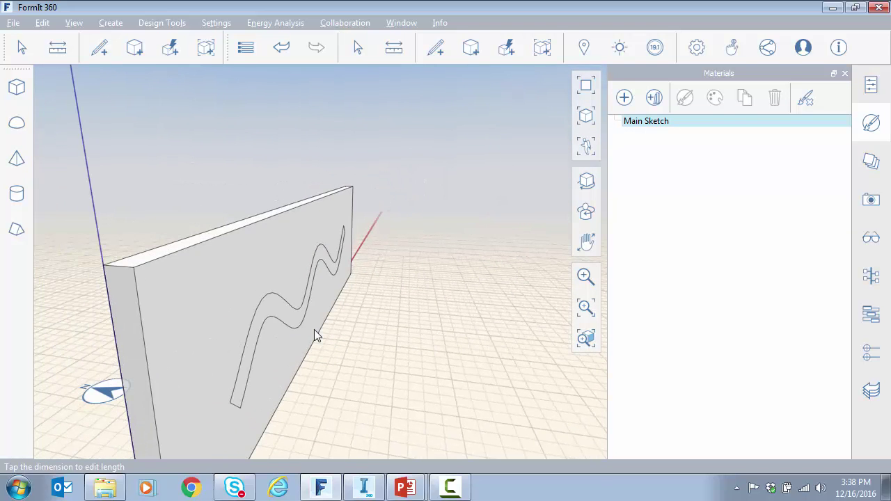
click(282, 316)
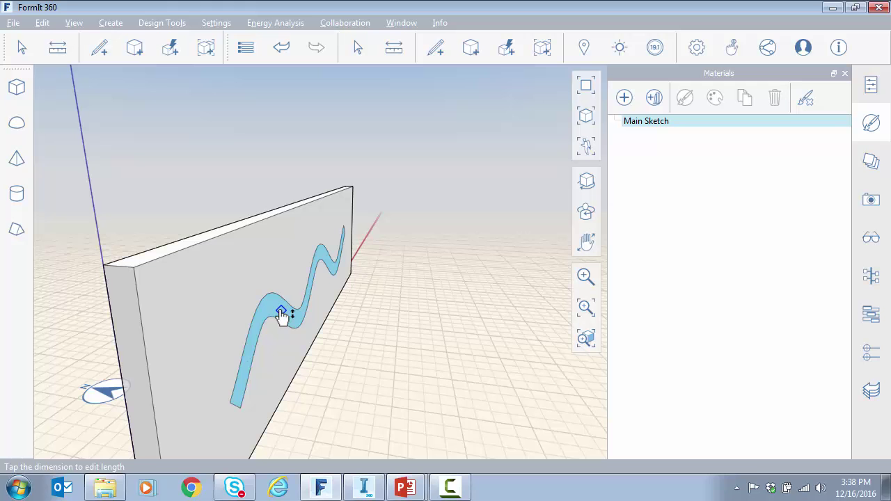
drag(279, 313, 178, 304)
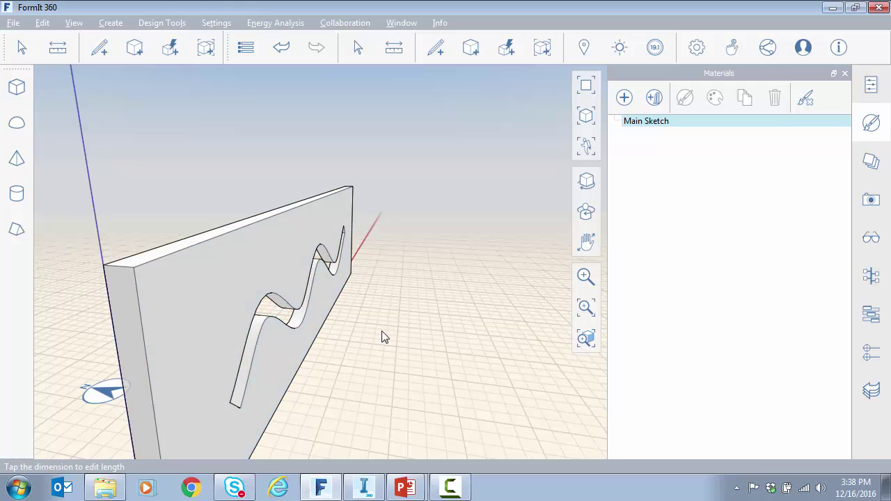
mouse_move(418, 315)
middle_down()
mouse_move(325, 337)
mouse_move(147, 339)
mouse_move(413, 336)
middle_up()
scroll(392, 345, down, 2)
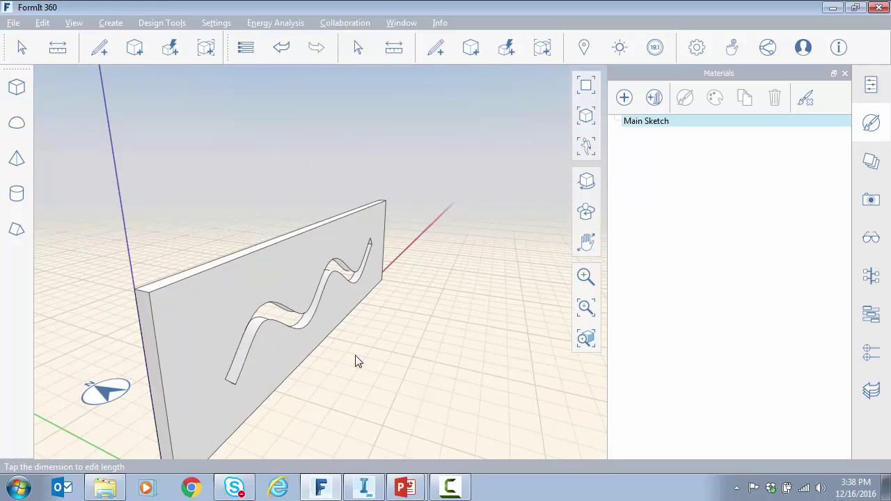
mouse_move(354, 371)
middle_down()
mouse_move(319, 371)
mouse_move(360, 357)
middle_up()
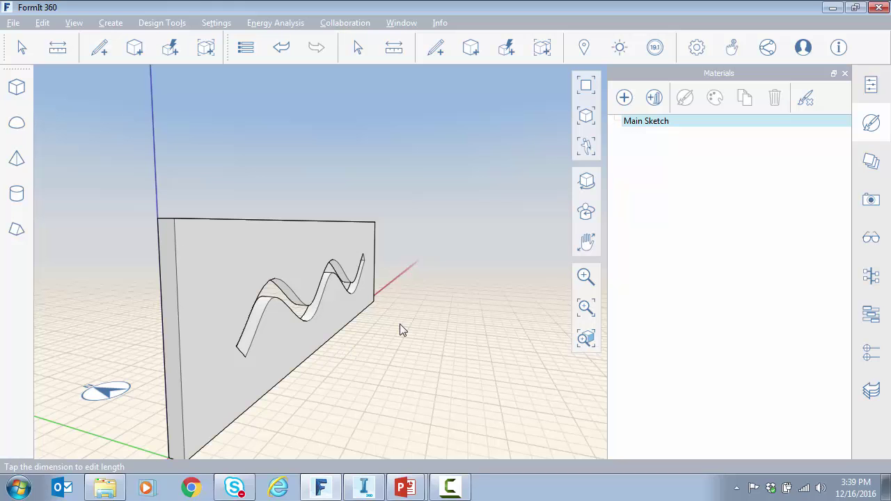
- Bring back the Materials list and discard a new material without saving
click(874, 88)
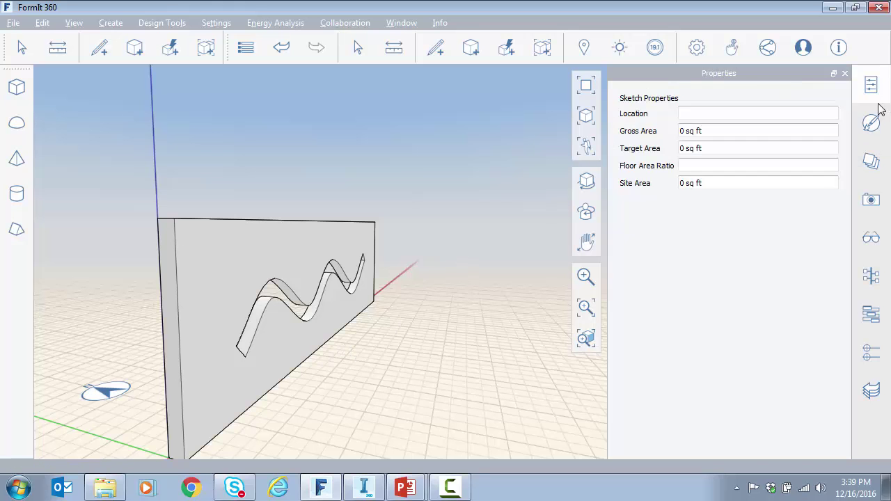
click(875, 123)
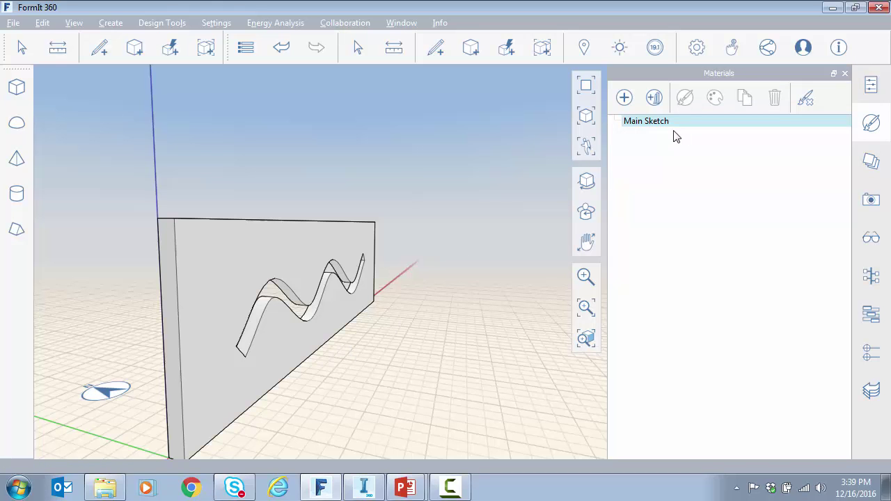
click(624, 98)
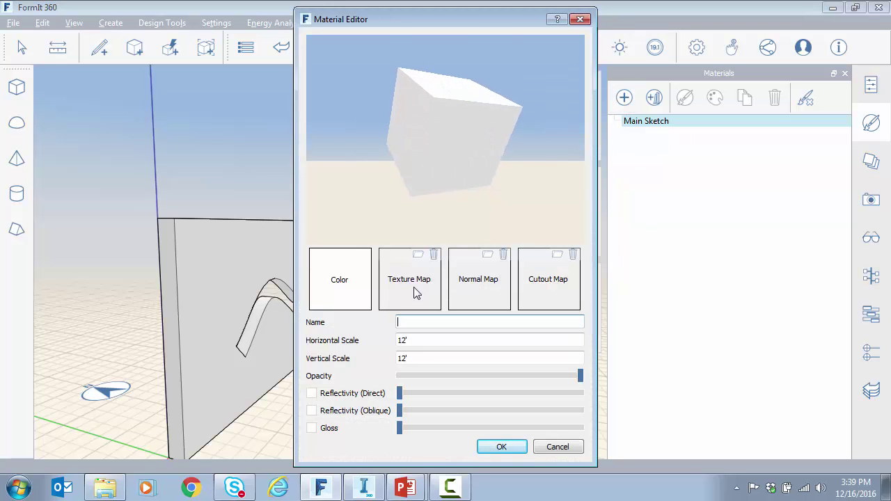
click(580, 19)
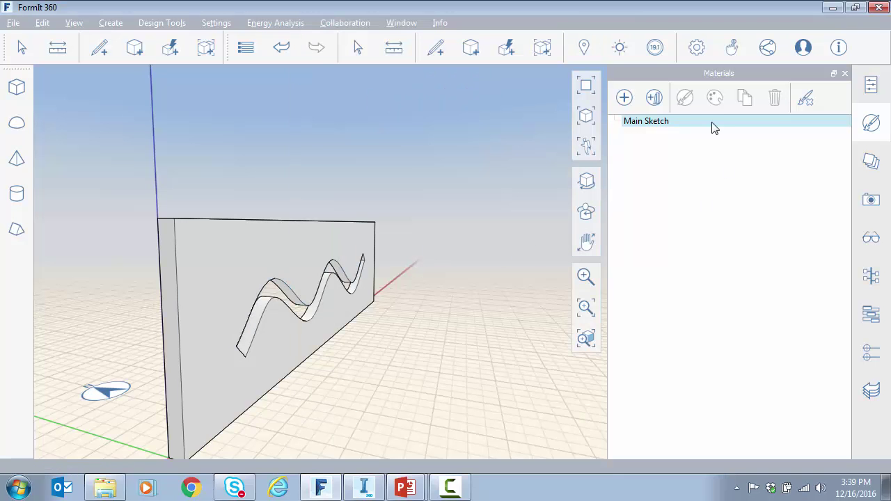
- Import the Concrete material Non-Uniform - Warm Gray from the library
click(656, 99)
click(648, 93)
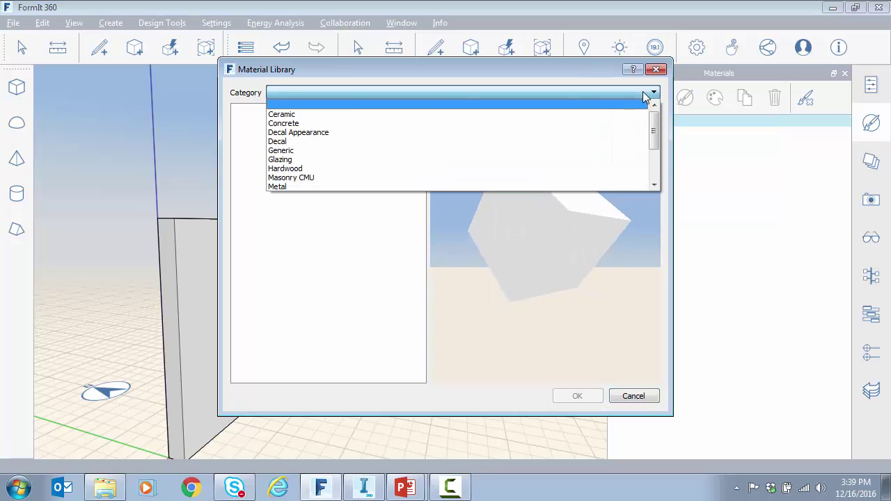
click(301, 123)
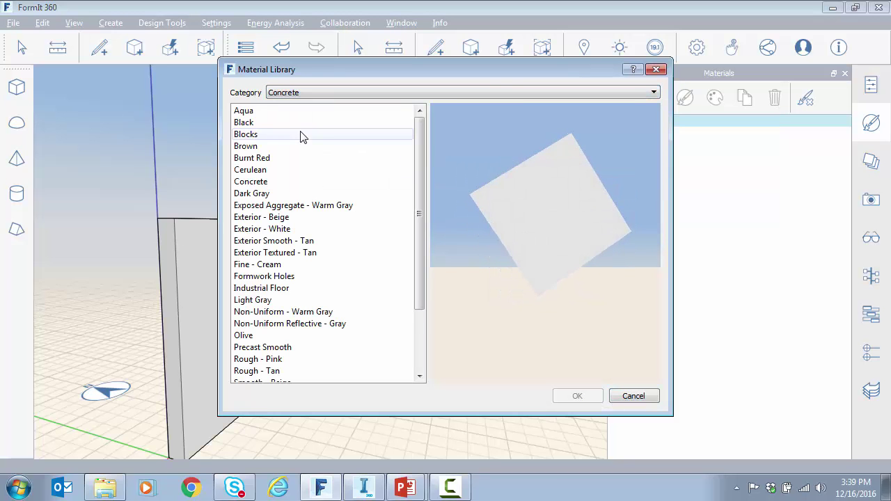
click(303, 325)
click(300, 312)
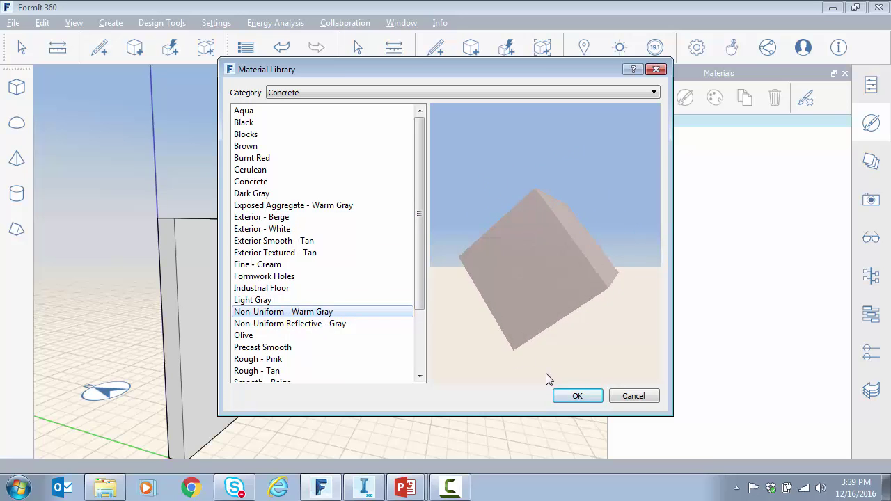
click(579, 394)
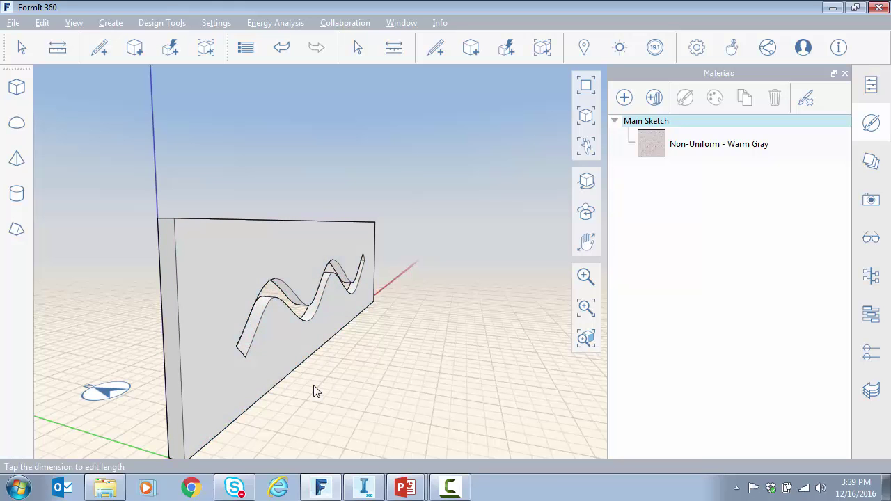
- Paint the wall's front face with Non-Uniform - Warm Gray using Paint With Material
scroll(308, 368, up, 2)
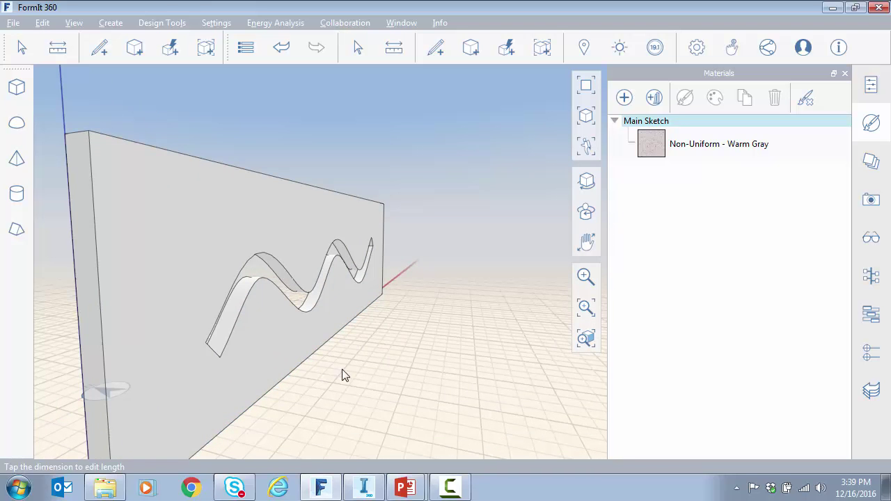
scroll(356, 380, down, 2)
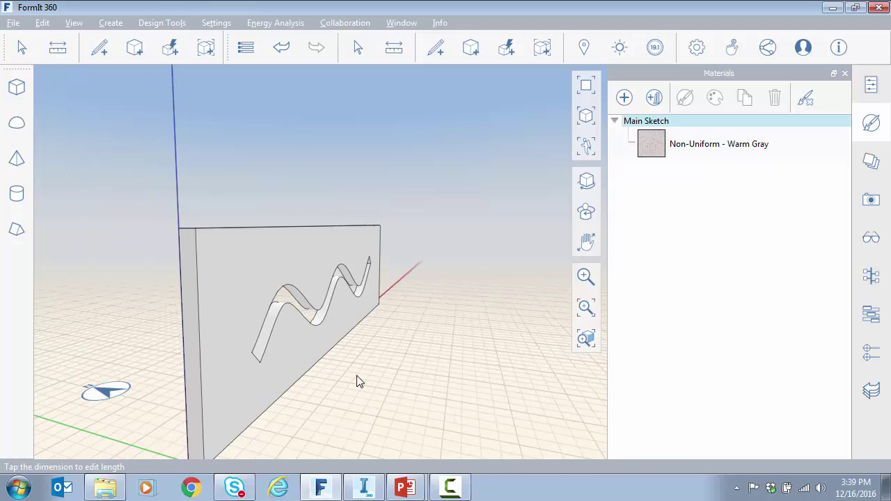
click(248, 288)
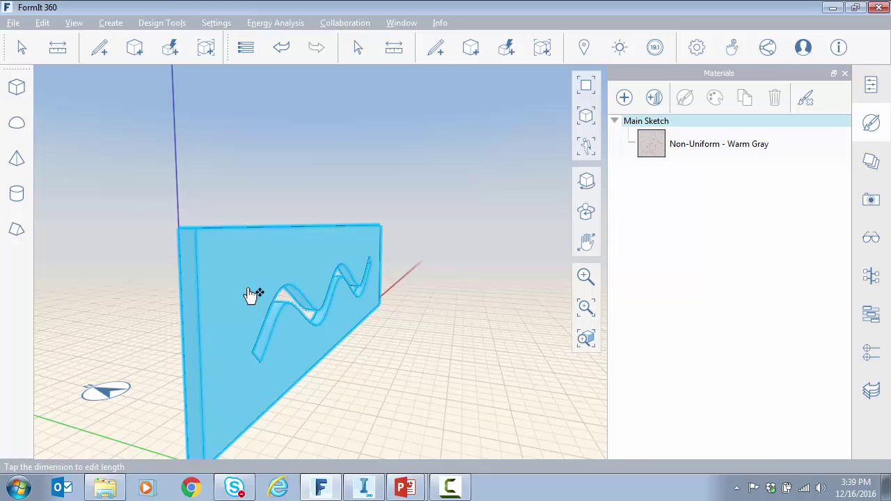
click(402, 357)
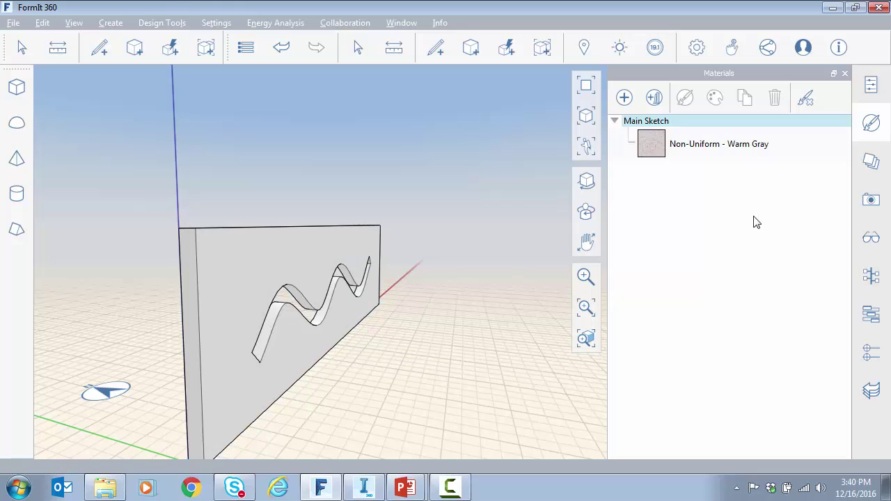
right_click(658, 148)
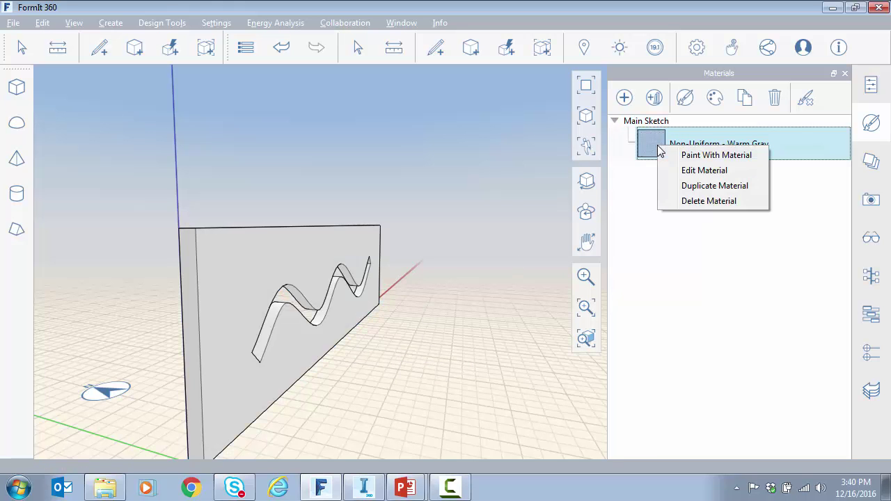
click(697, 155)
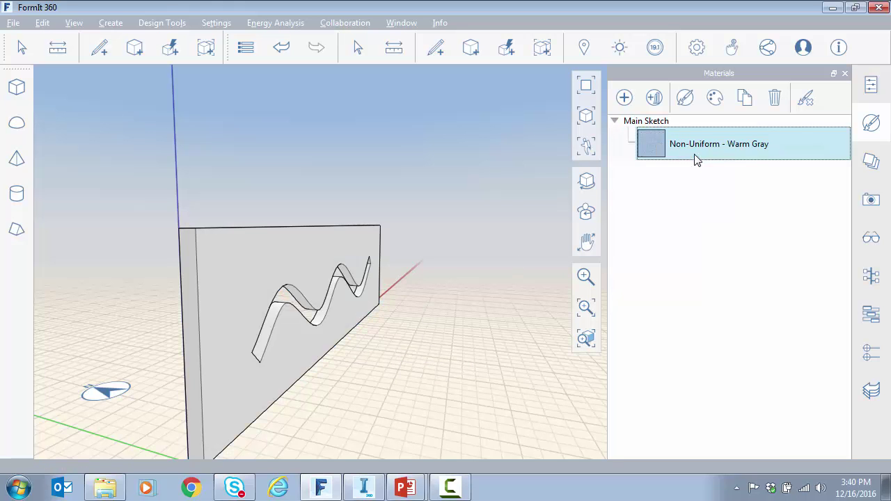
click(258, 275)
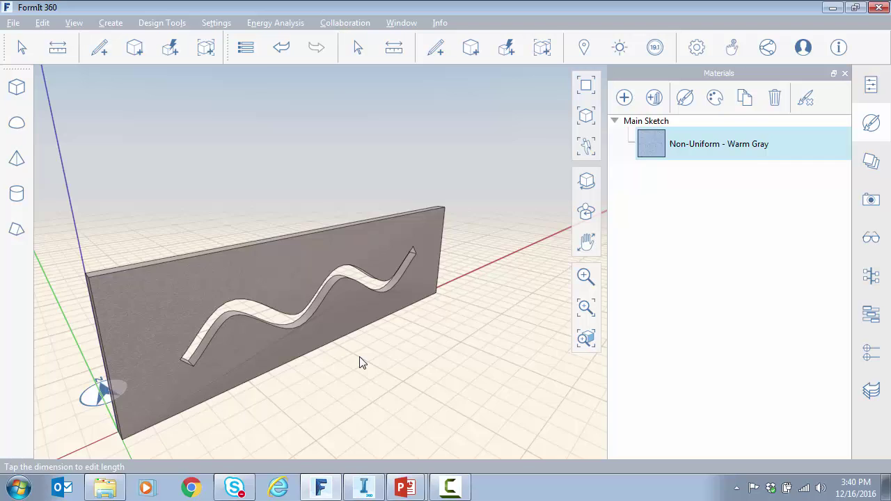
middle_drag(360, 363, 372, 338)
scroll(255, 269, up, 3)
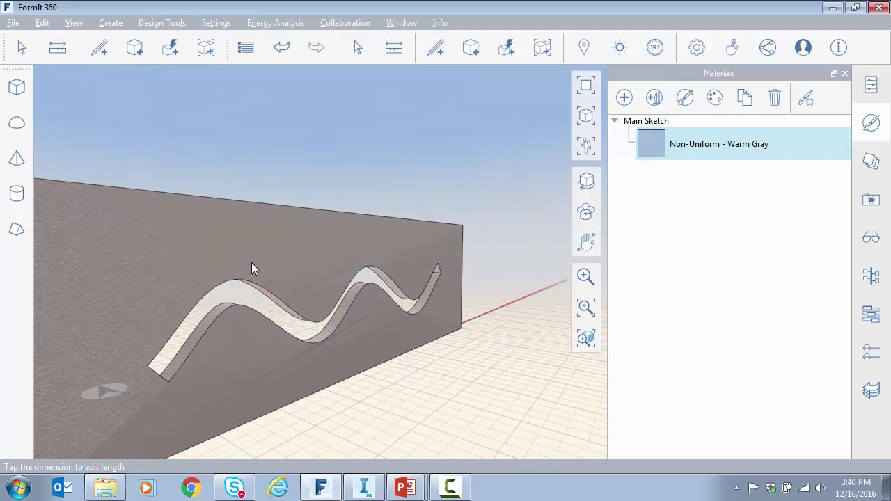
scroll(254, 269, down, 3)
- Set the Warm Gray material's horizontal and vertical texture scale to 1'
right_click(675, 149)
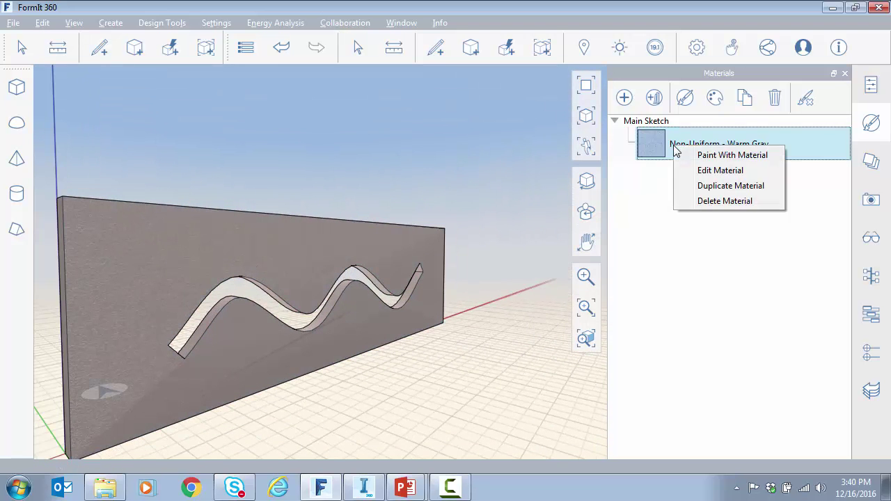
click(713, 171)
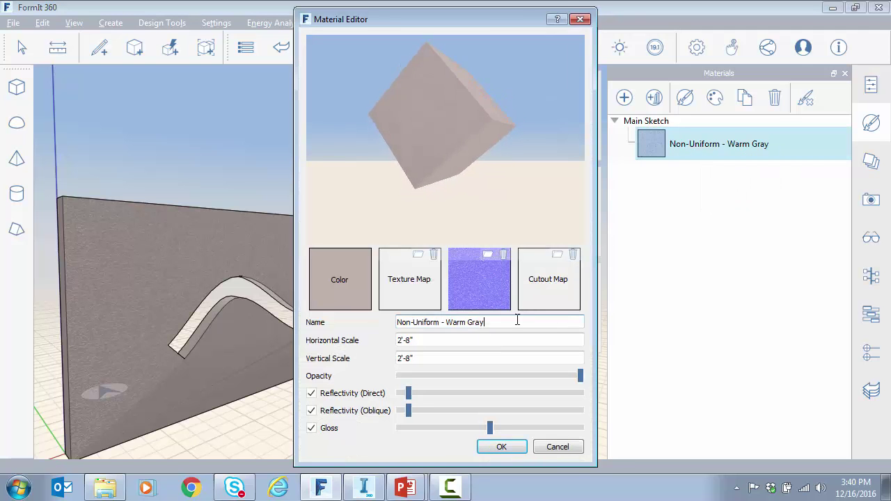
click(403, 340)
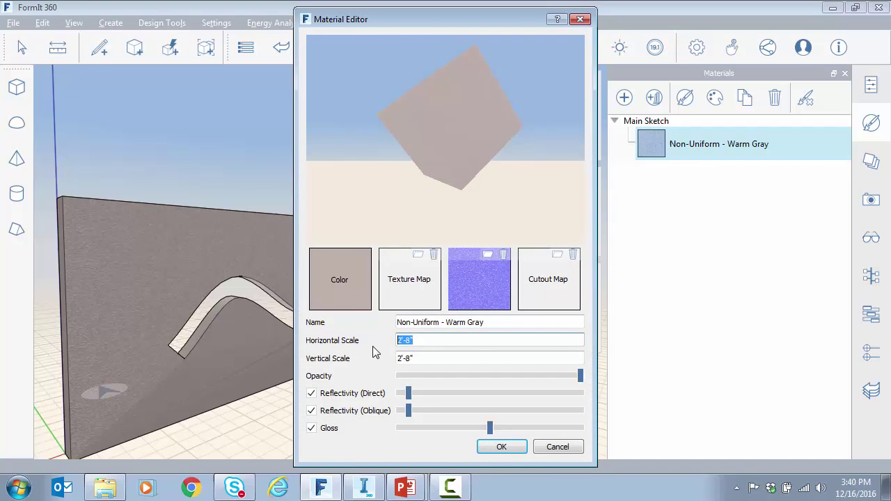
text(1')
click(418, 358)
text(1')
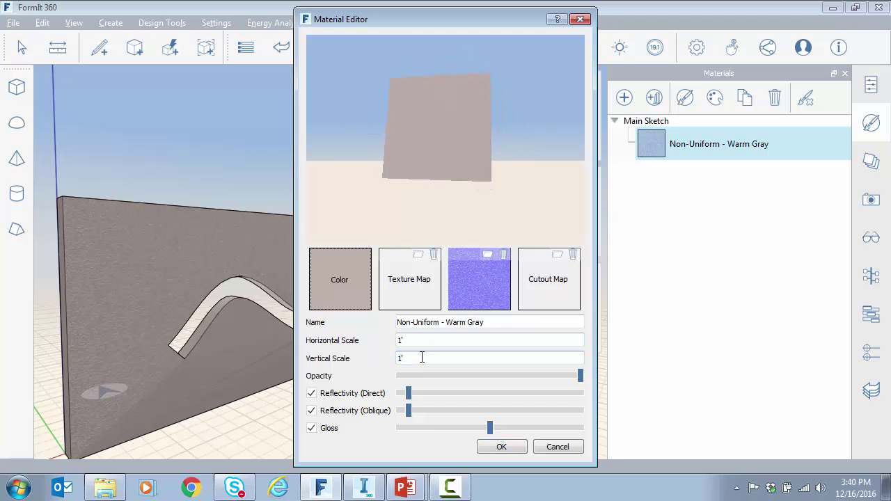
click(495, 446)
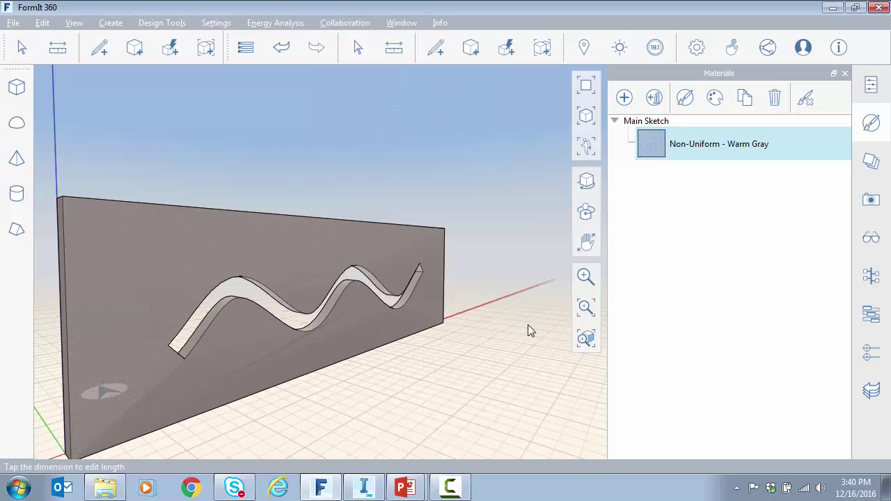
- Lighten the Warm Gray material's colour slightly and apply it to the wall
scroll(185, 272, up, 3)
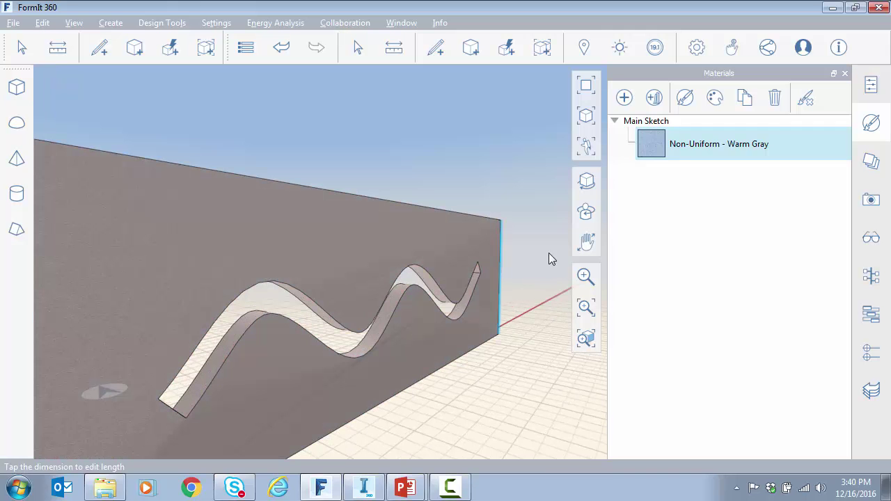
right_click(672, 145)
click(703, 172)
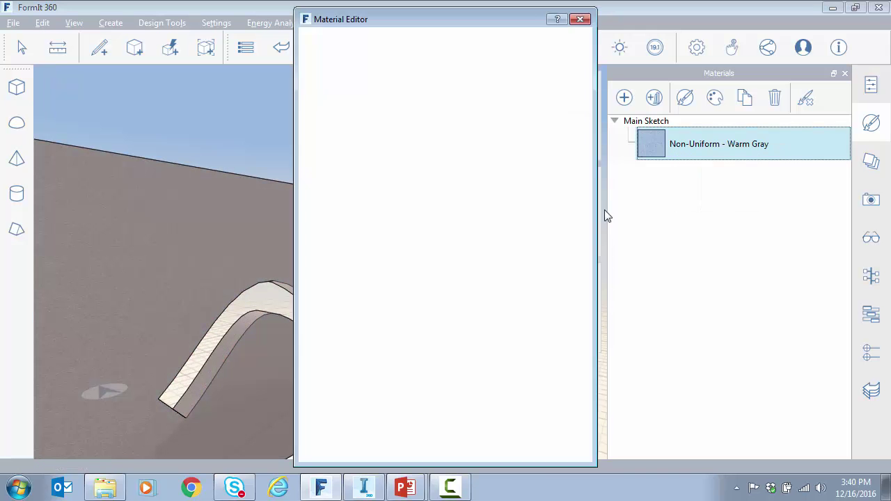
click(344, 287)
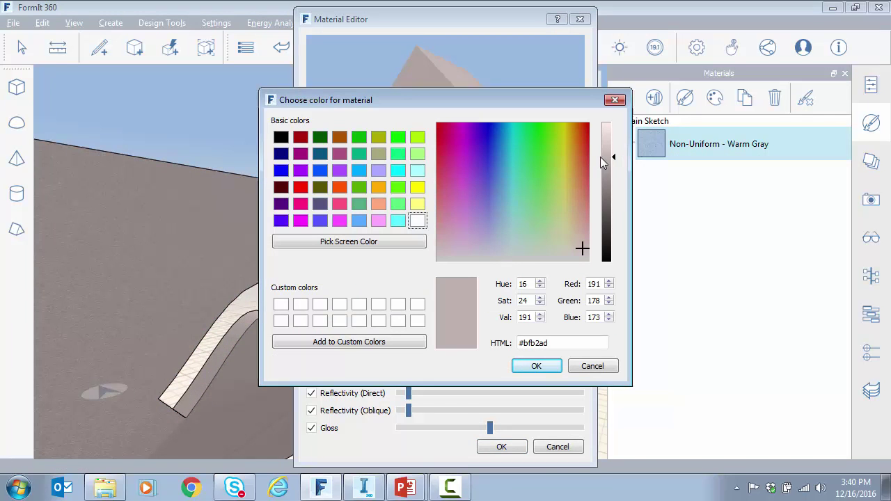
drag(612, 156, 614, 151)
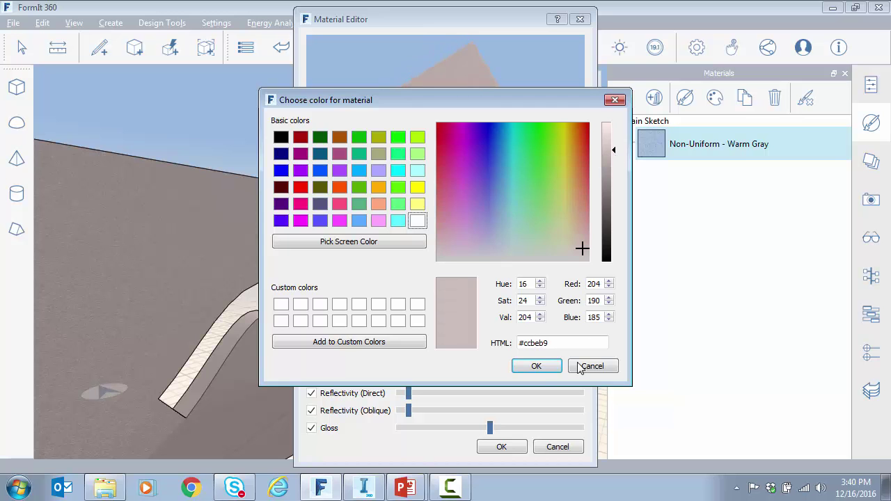
click(537, 366)
click(503, 448)
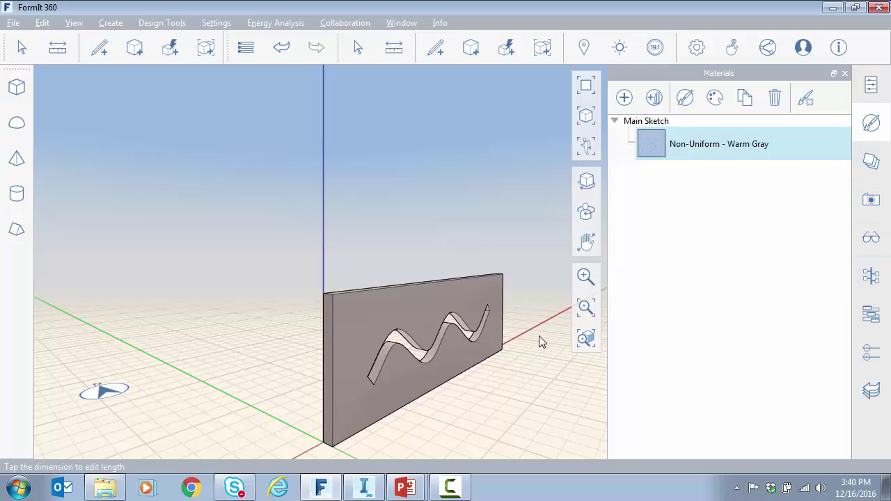
middle_drag(486, 376, 410, 357)
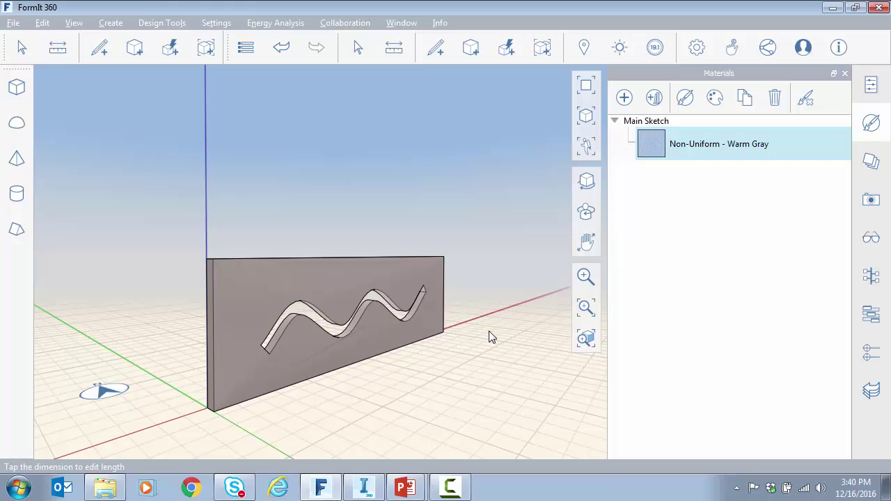
- Close the Materials panel and start a local FBX export of the sketch
click(845, 73)
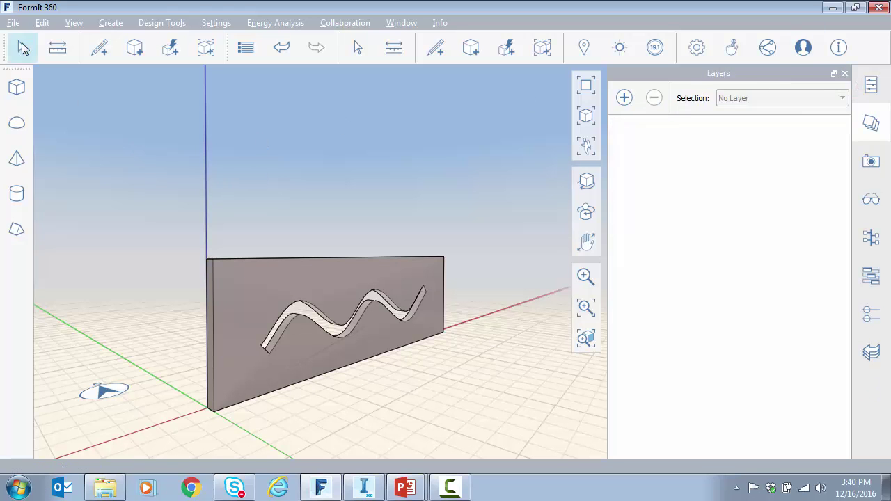
click(11, 24)
mouse_move(248, 159)
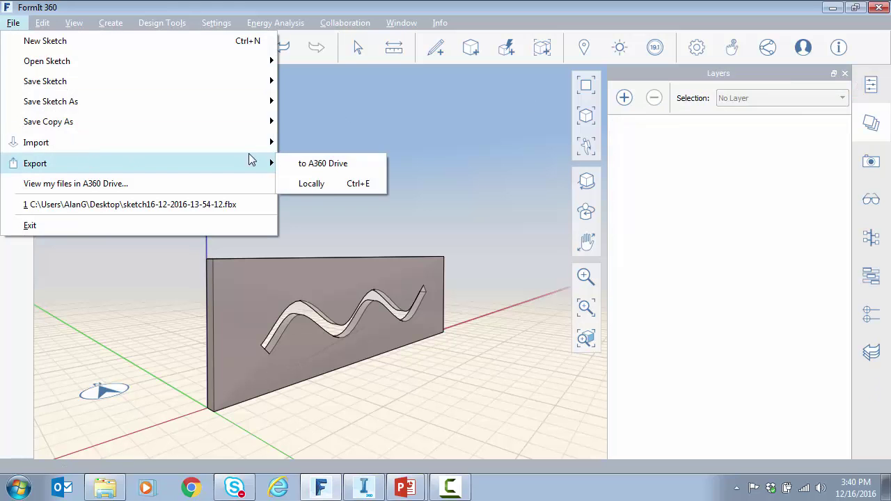
click(332, 184)
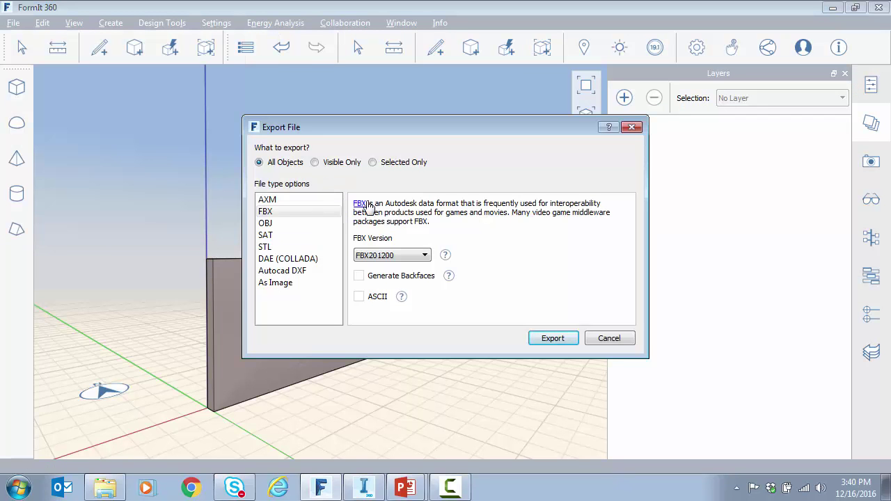
click(268, 212)
click(556, 341)
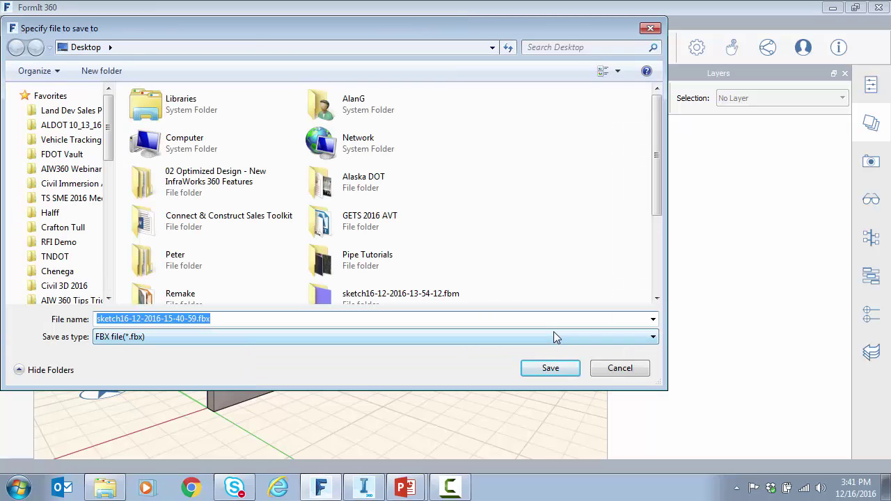
- Save the FBX export to the Desktop as Wall_Fancy
text(W)
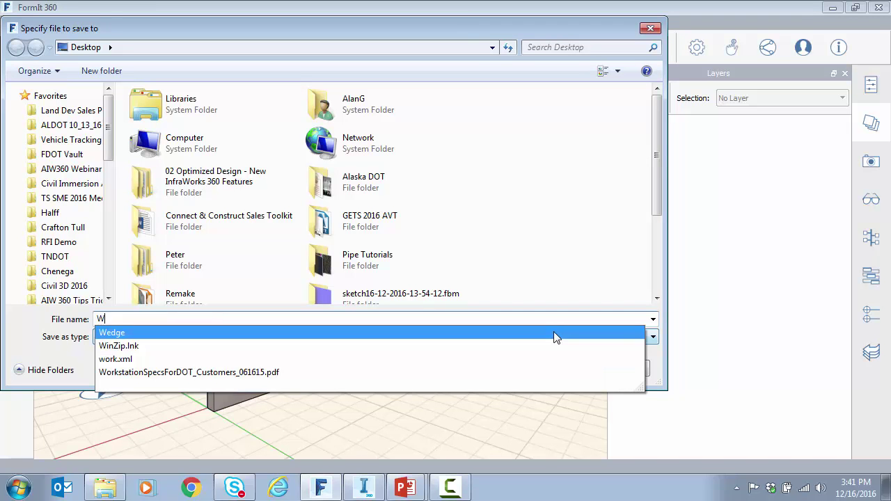
text(all_Fancy)
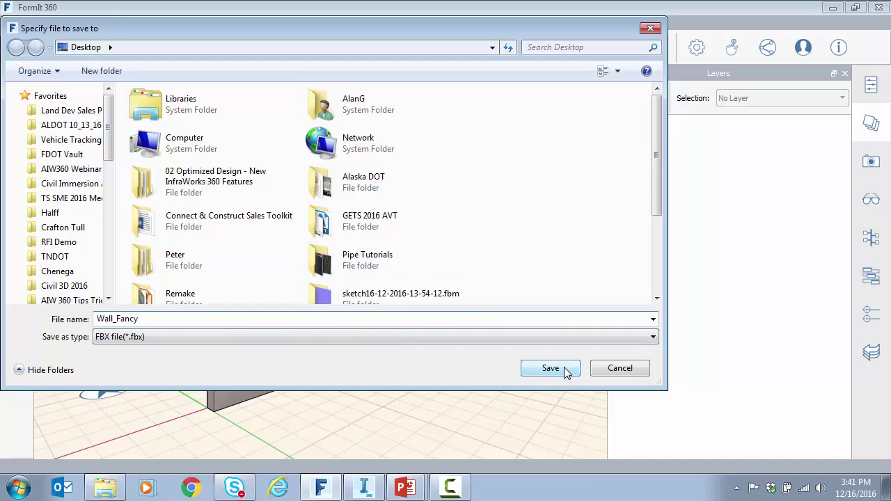
click(402, 336)
click(410, 348)
click(550, 371)
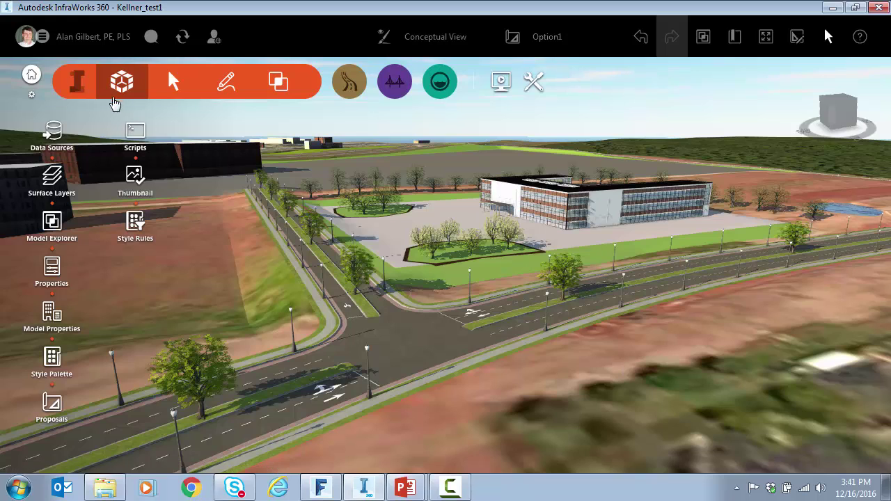
- Hide the tool panel, then zoom and orbit the site view toward the tree-planted island
click(118, 84)
scroll(219, 246, down, 2)
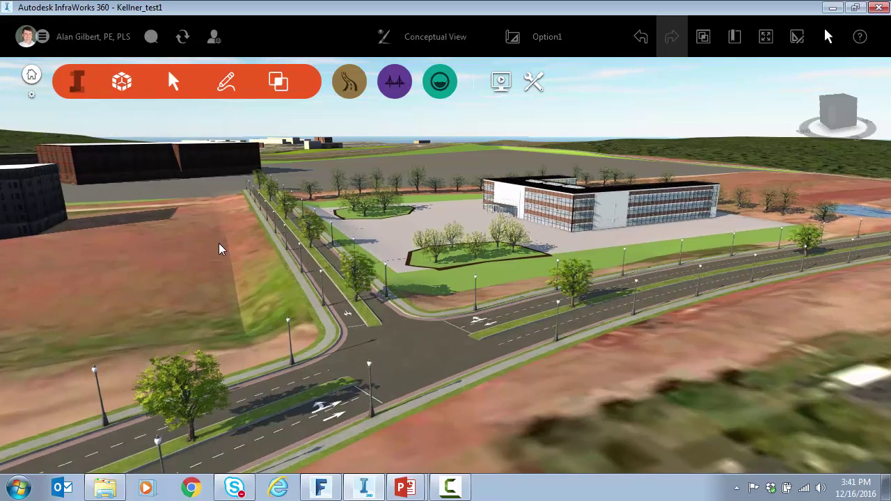
scroll(219, 247, up, 1)
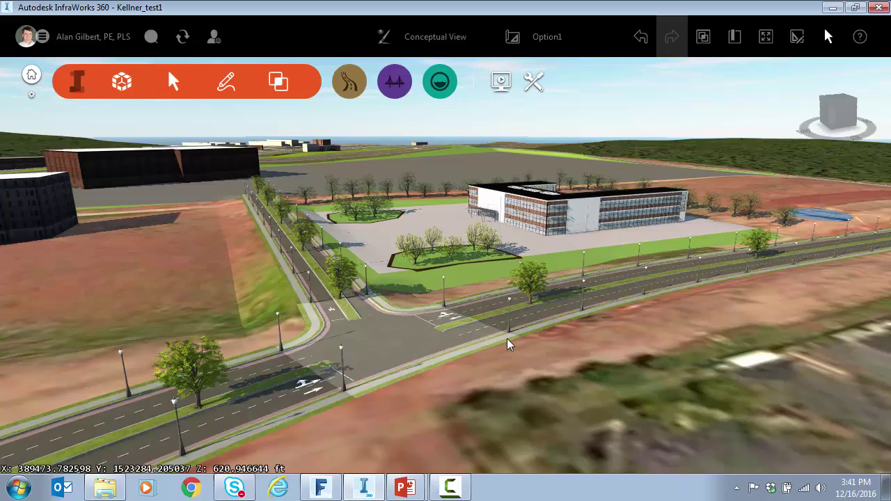
scroll(619, 323, up, 2)
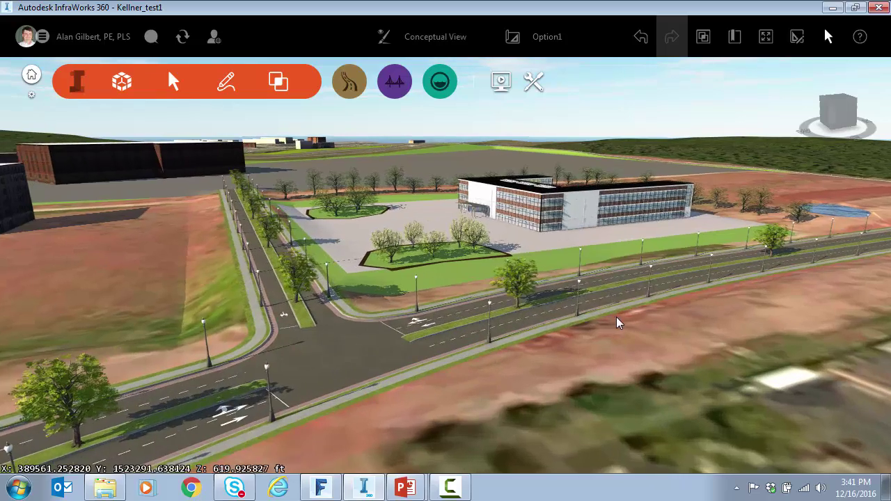
scroll(292, 291, up, 2)
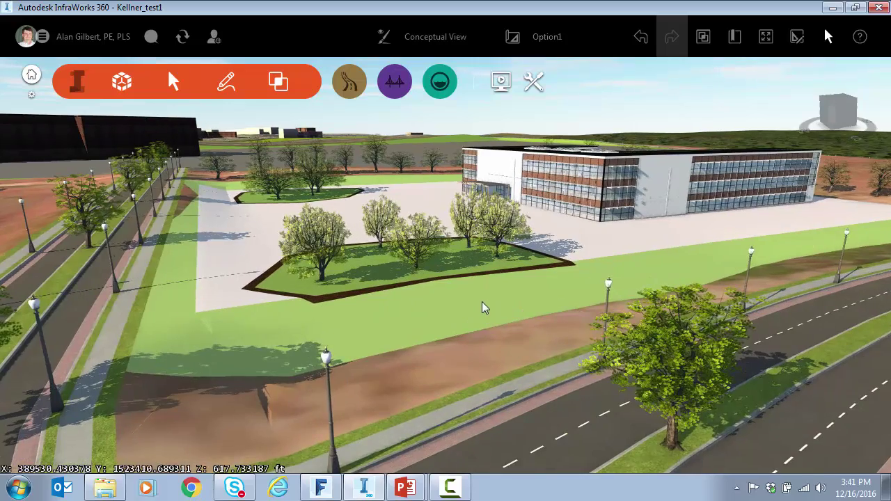
middle_drag(483, 306, 330, 331)
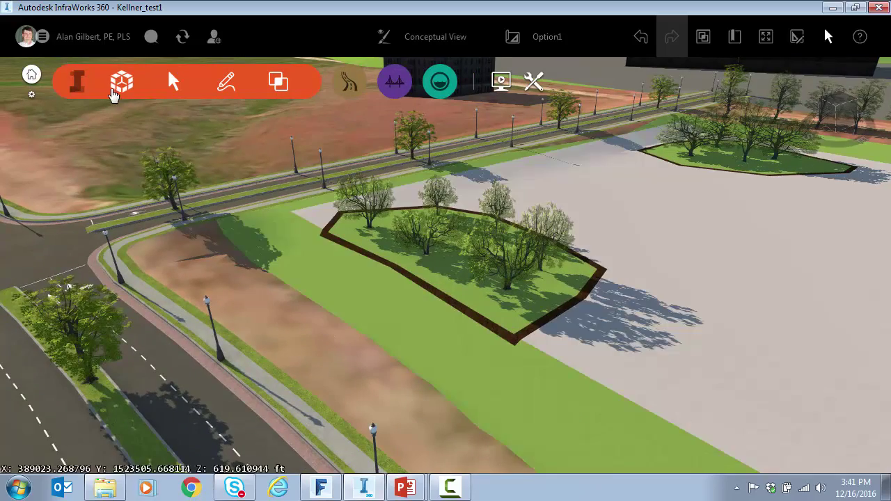
click(115, 88)
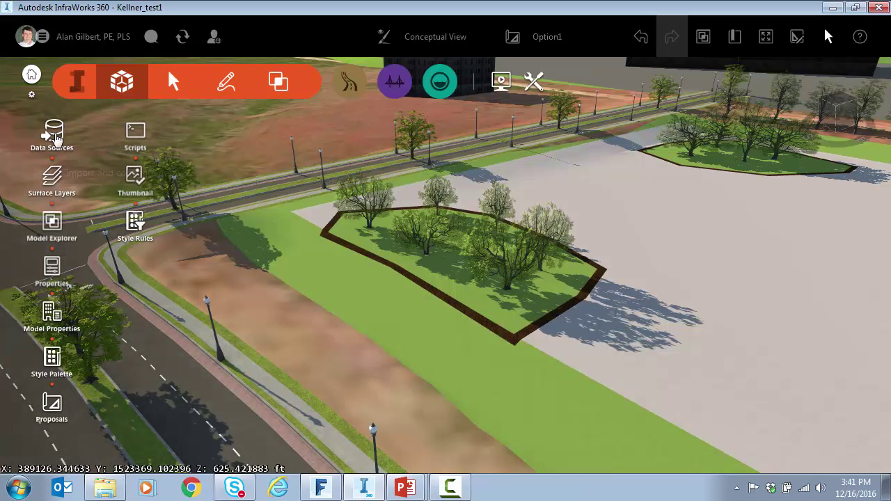
- Add Wall_Fancy.fbx from the Desktop as a 3D Model file data source
click(73, 81)
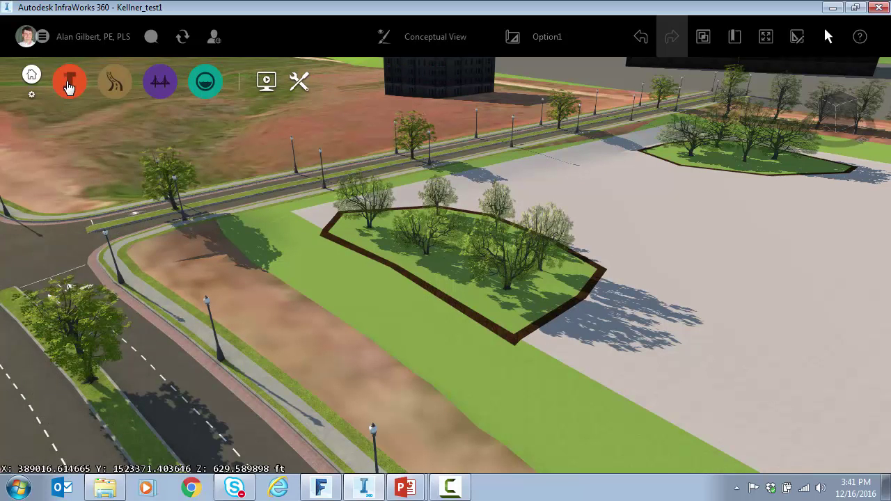
click(84, 83)
click(51, 131)
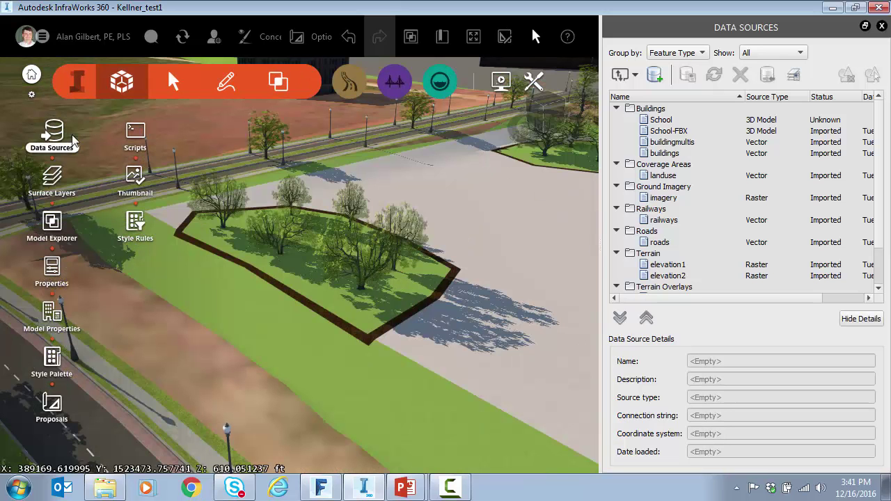
click(634, 74)
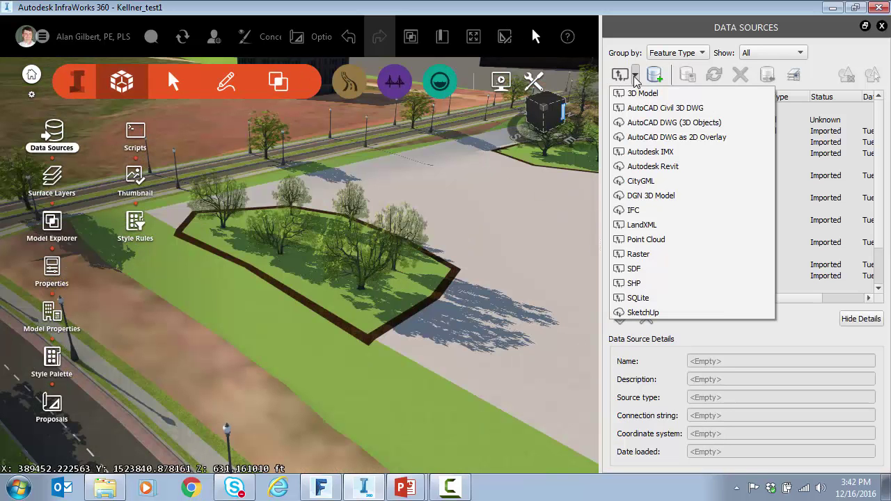
click(643, 93)
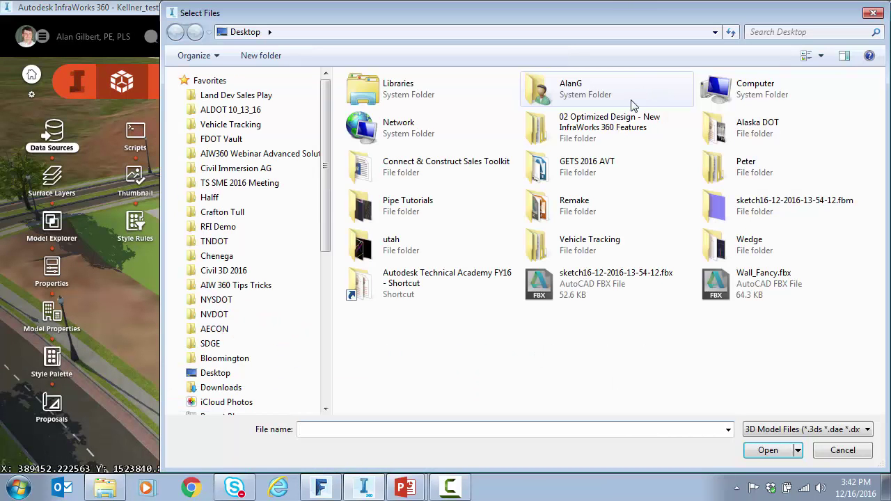
click(760, 287)
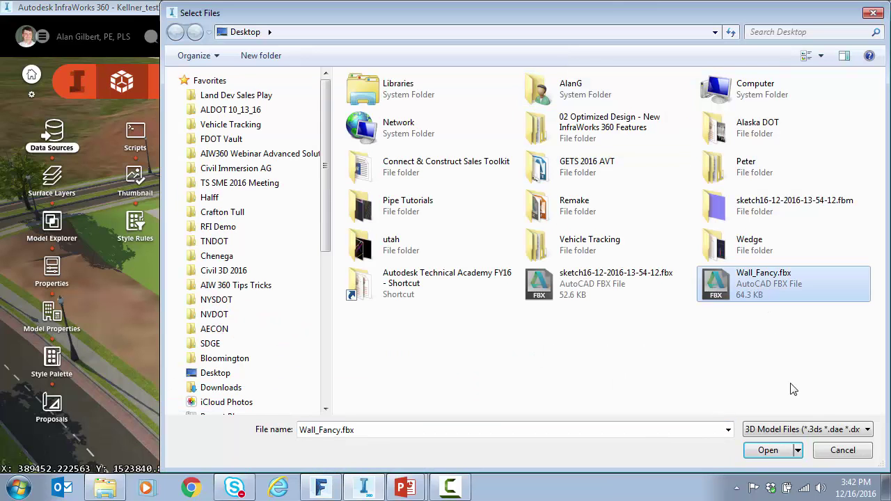
click(849, 432)
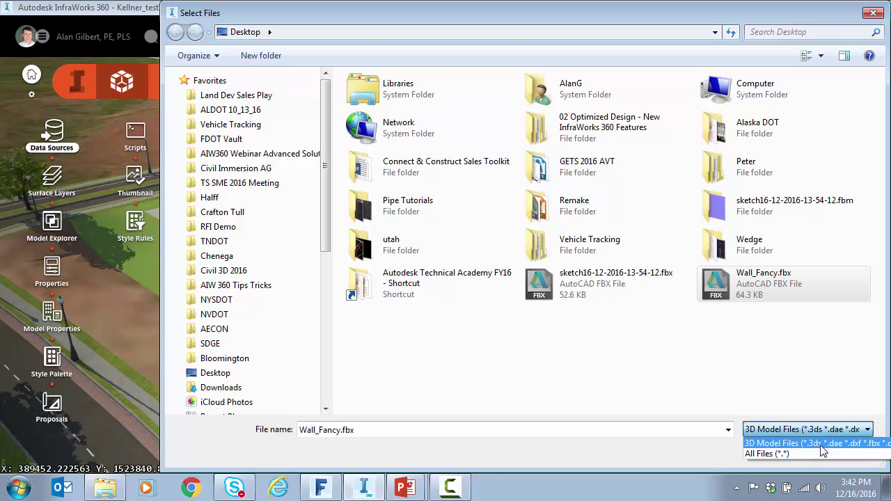
click(794, 442)
click(773, 452)
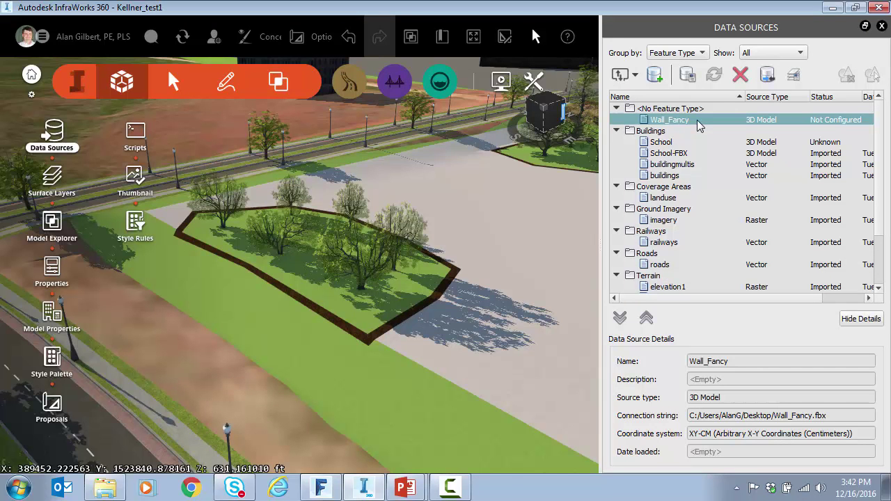
- Configure Wall_Fancy with the XY-FT coordinate system and a Center 2D local origin
double_click(698, 121)
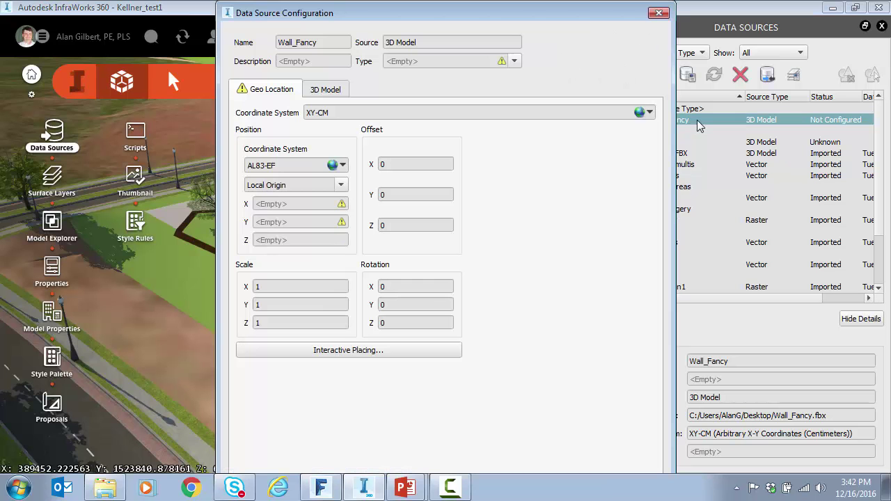
click(642, 114)
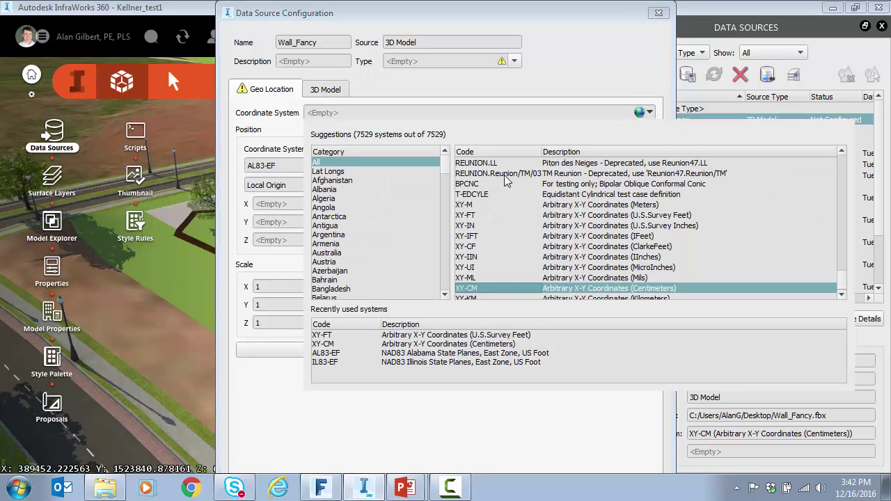
click(474, 219)
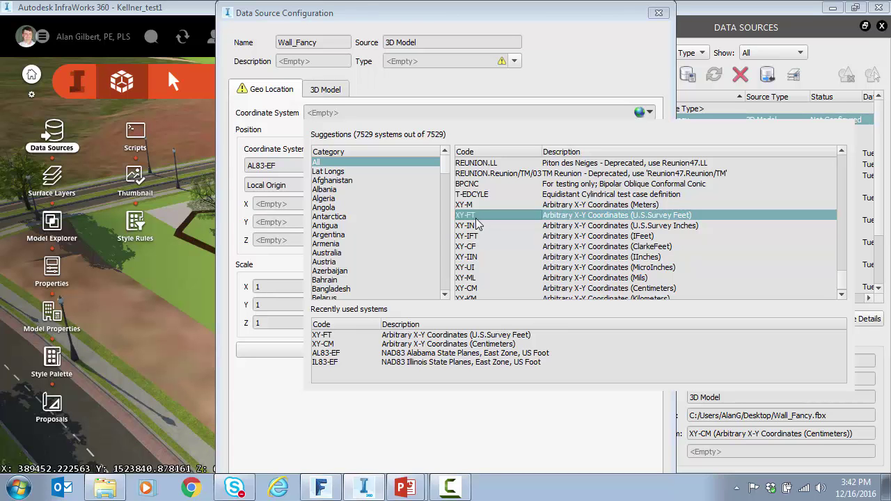
click(480, 217)
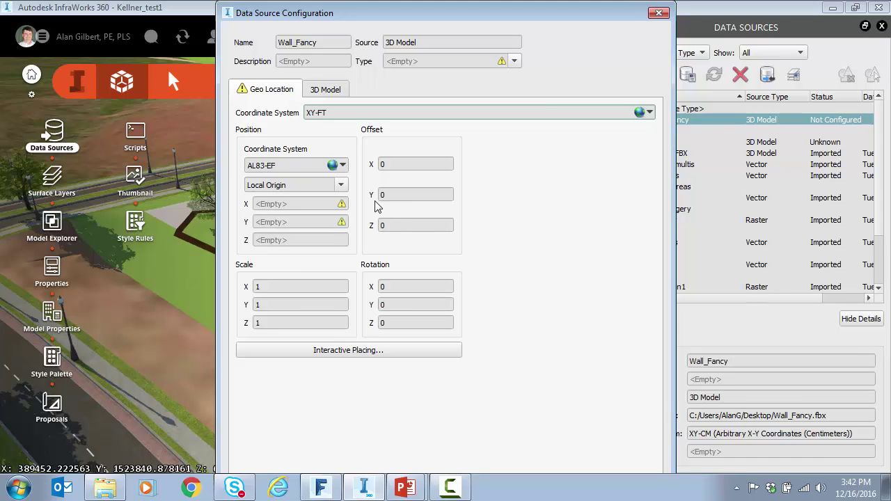
click(344, 190)
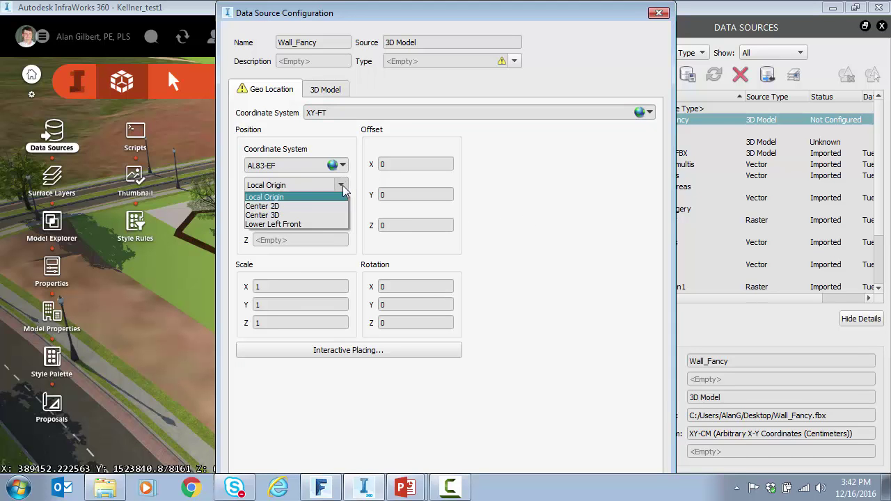
click(274, 207)
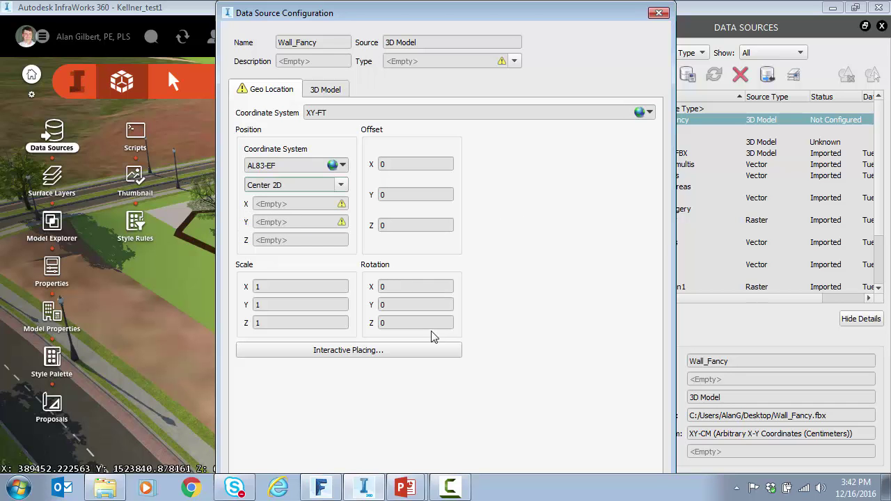
- Interactively place the wall beside the tree island in the scene
click(362, 360)
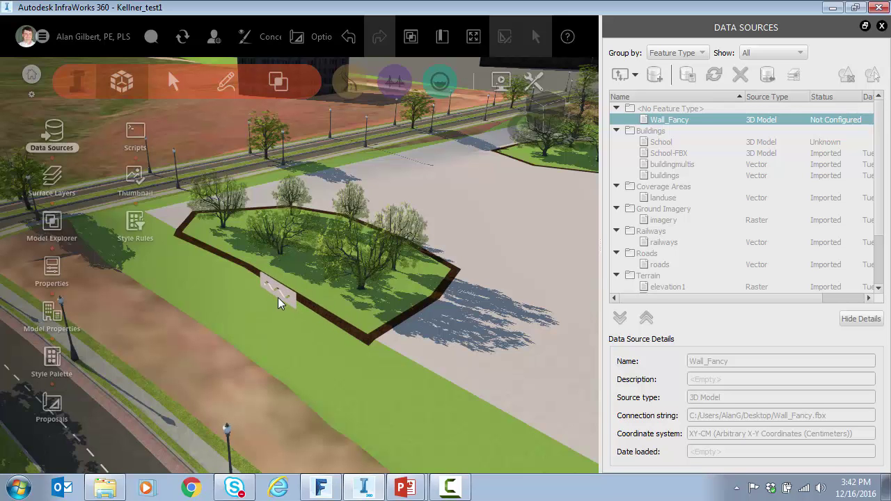
scroll(289, 299, up, 1)
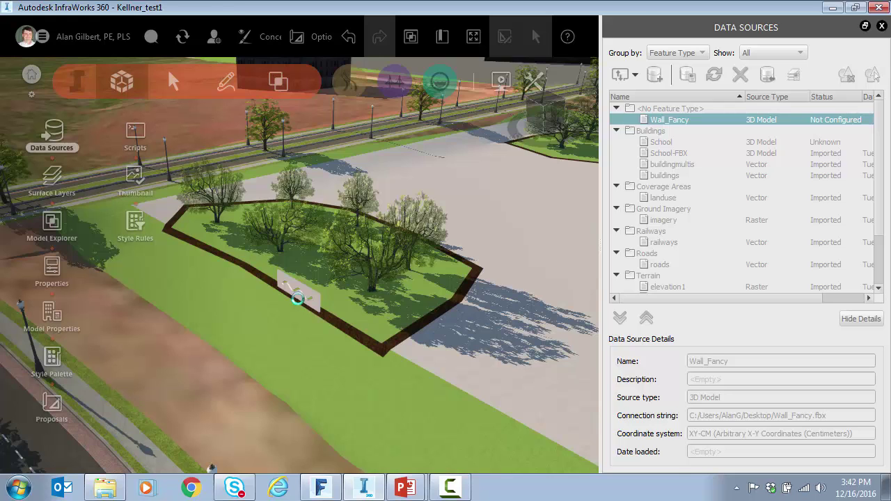
click(300, 304)
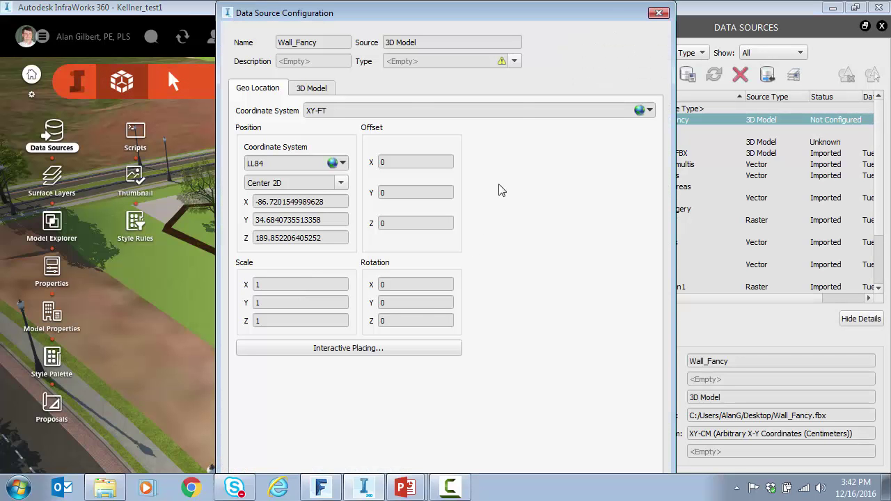
- Set Wall_Fancy's feature type to City Furniture
click(515, 61)
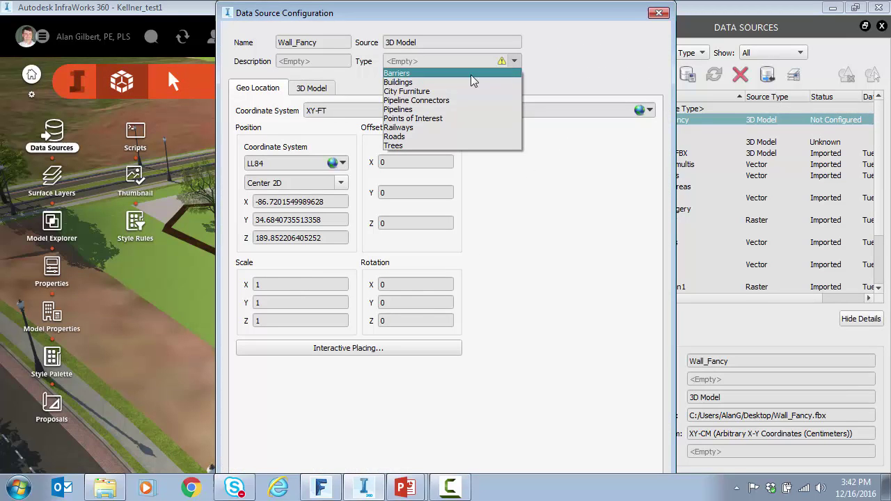
click(430, 91)
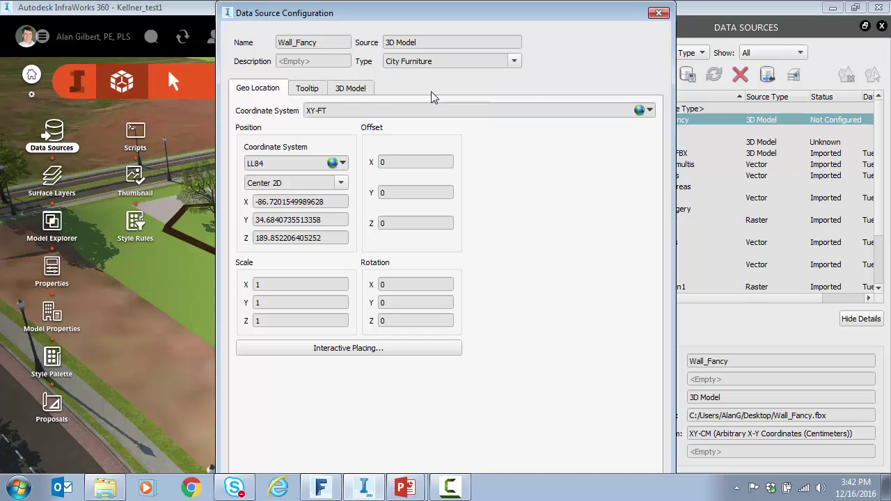
mouse_move(420, 24)
mouse_down()
mouse_move(422, 75)
mouse_move(422, 17)
mouse_up()
click(514, 61)
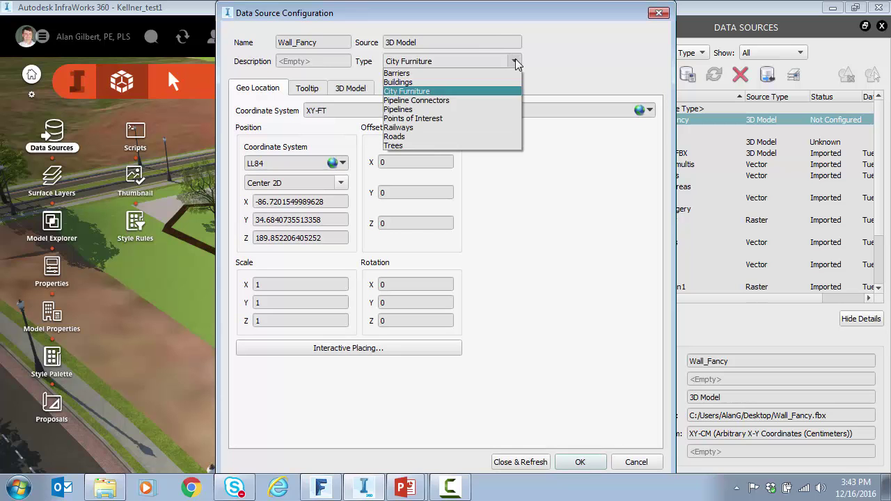
click(422, 92)
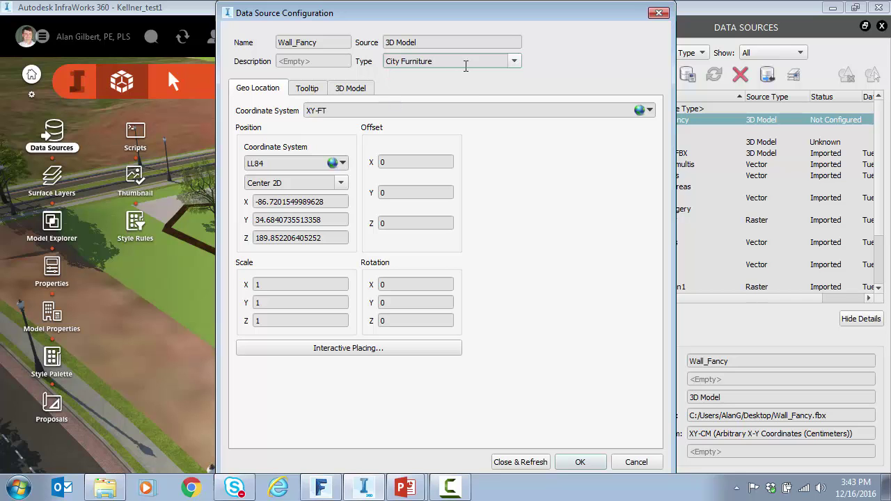
- Preview the wavy wall on Wall_Fancy's 3D Model settings tab
click(356, 91)
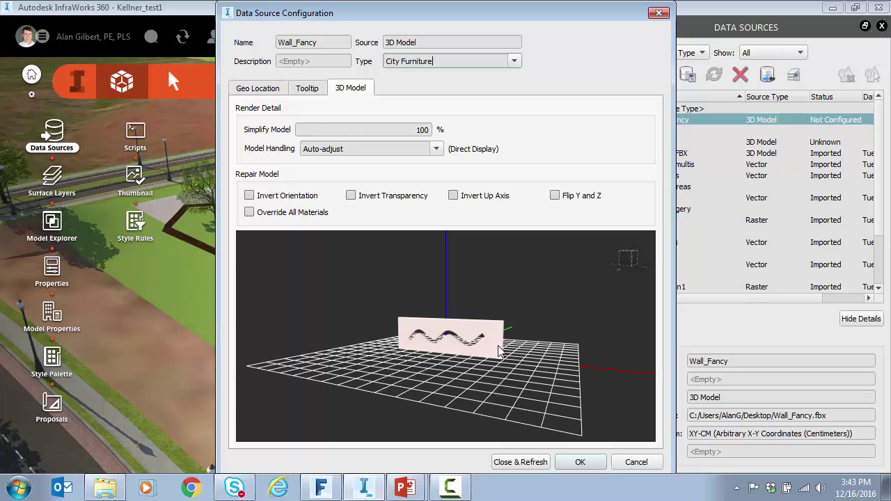
- Close & Refresh to import the wall, then zoom and orbit for an oblique view of it
click(527, 462)
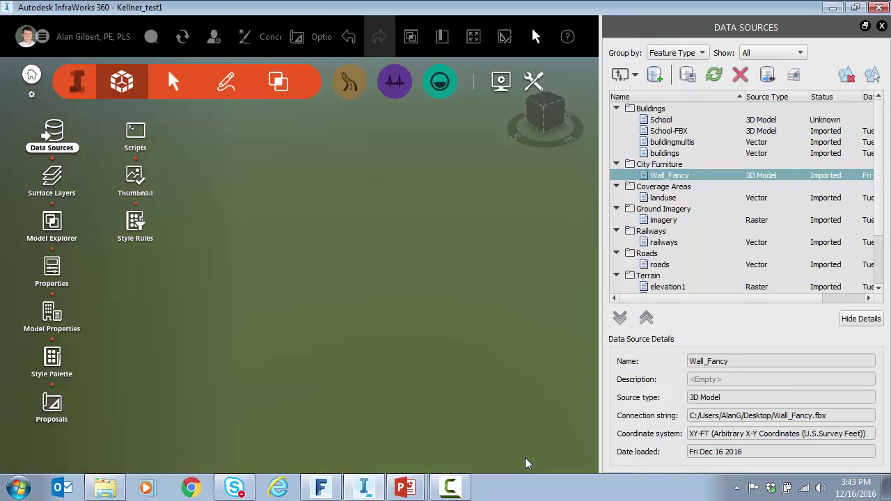
scroll(328, 370, up, 5)
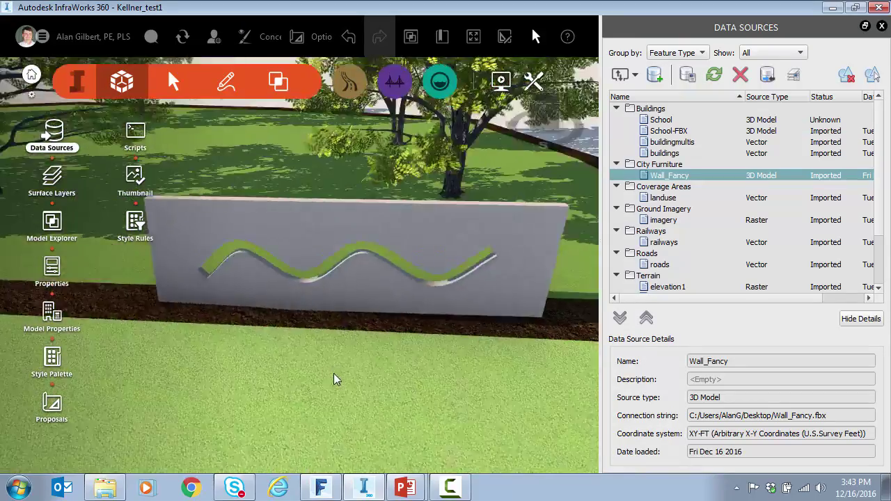
shift+middle_drag(334, 380, 212, 354)
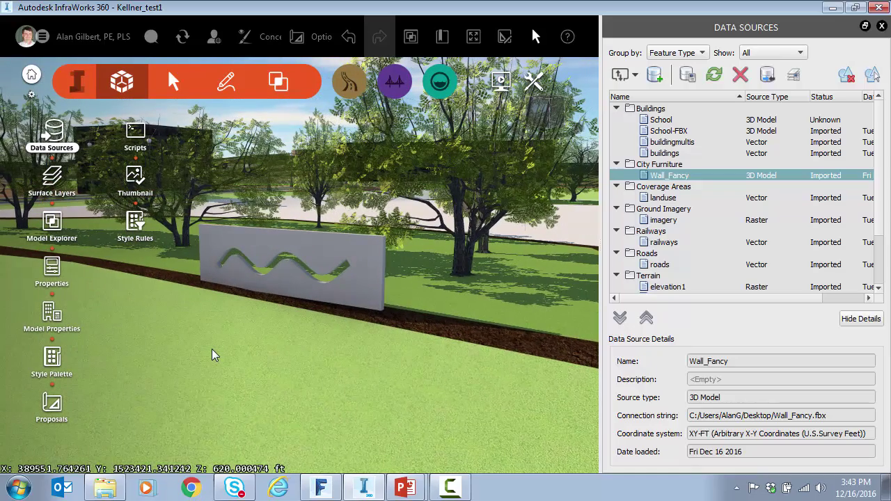